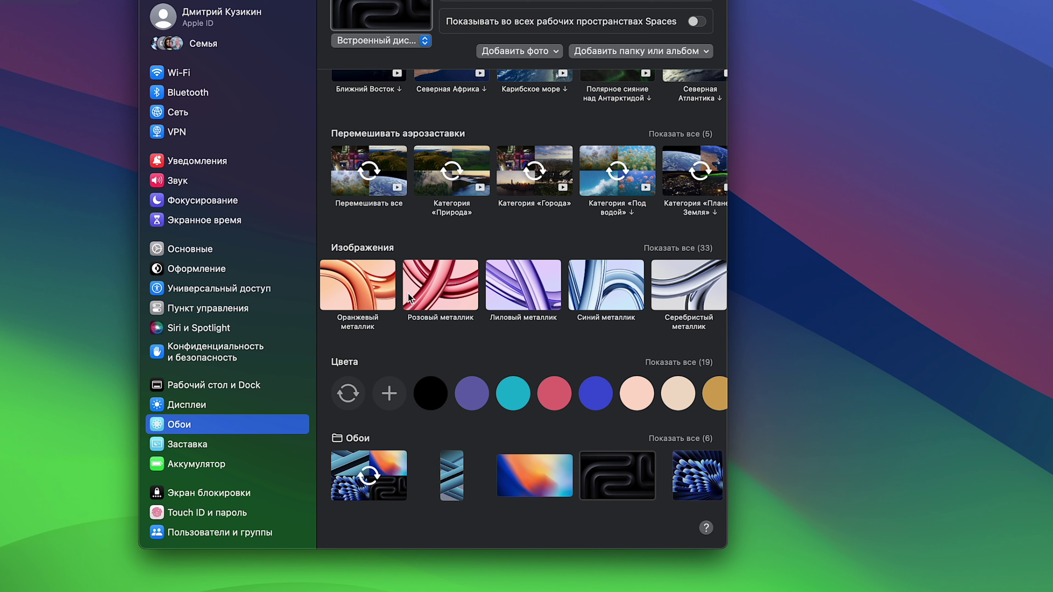
Look through the metallic designs among the built-in image wallpapers.
{"action": "scroll", "coordinate": [409, 298], "scroll_direction": "right", "scroll_amount": 6}
{"action": "left_click", "coordinate": [502, 291]}
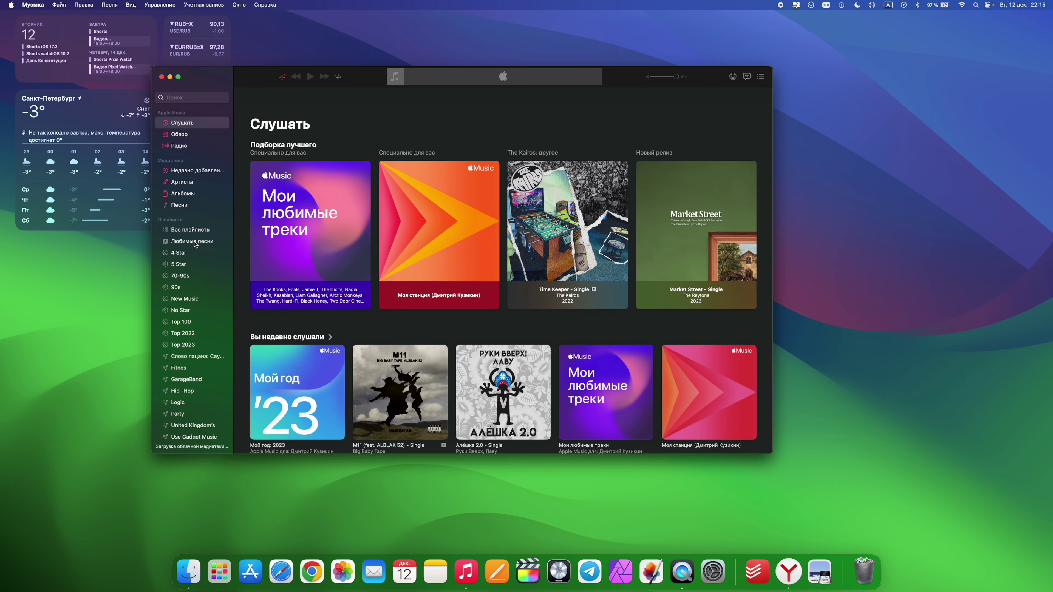
In Music, open the "Любимые песни" playlist and enlarge the window to fit more songs.
{"action": "left_click", "coordinate": [193, 242]}
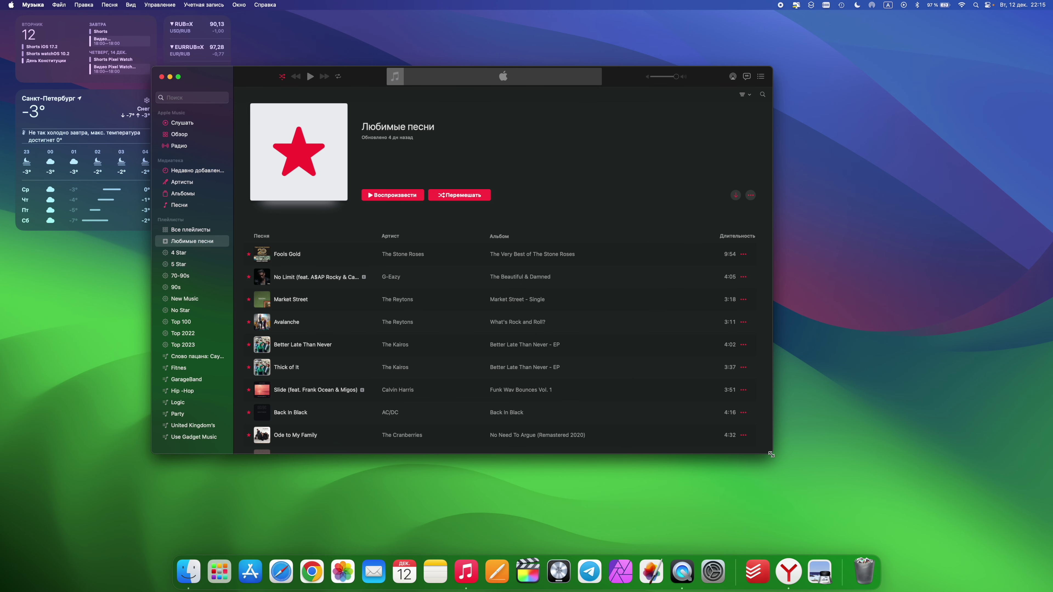
{"action": "left_click_drag", "start_coordinate": [774, 458], "coordinate": [895, 547]}
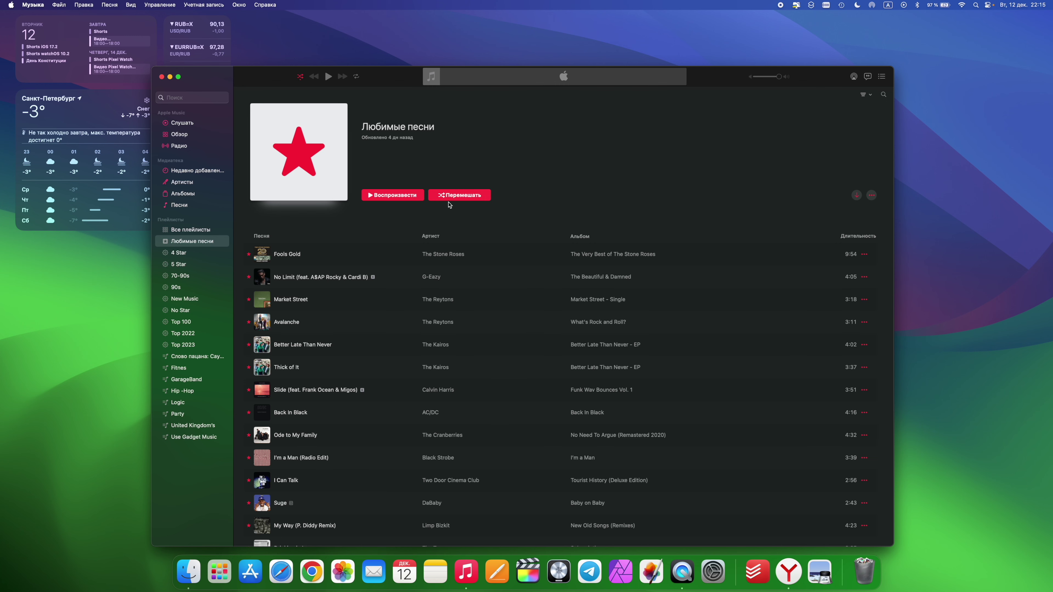
Look through the songs in the "Любимые песни" playlist and return to its beginning.
{"action": "scroll", "coordinate": [385, 240], "scroll_direction": "down", "scroll_amount": 10}
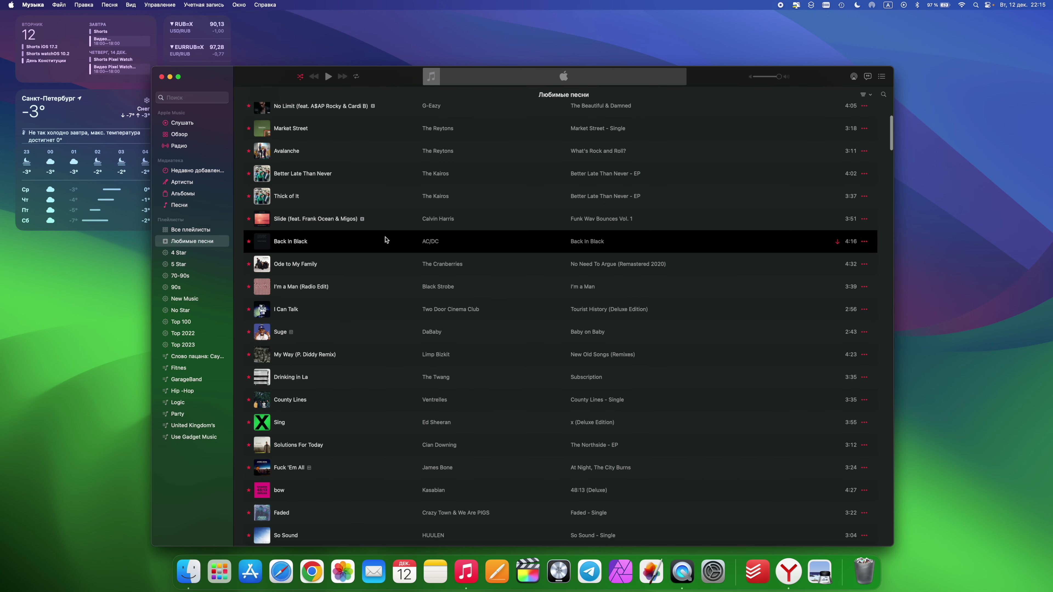
{"action": "scroll", "coordinate": [385, 240], "scroll_direction": "down", "scroll_amount": 2}
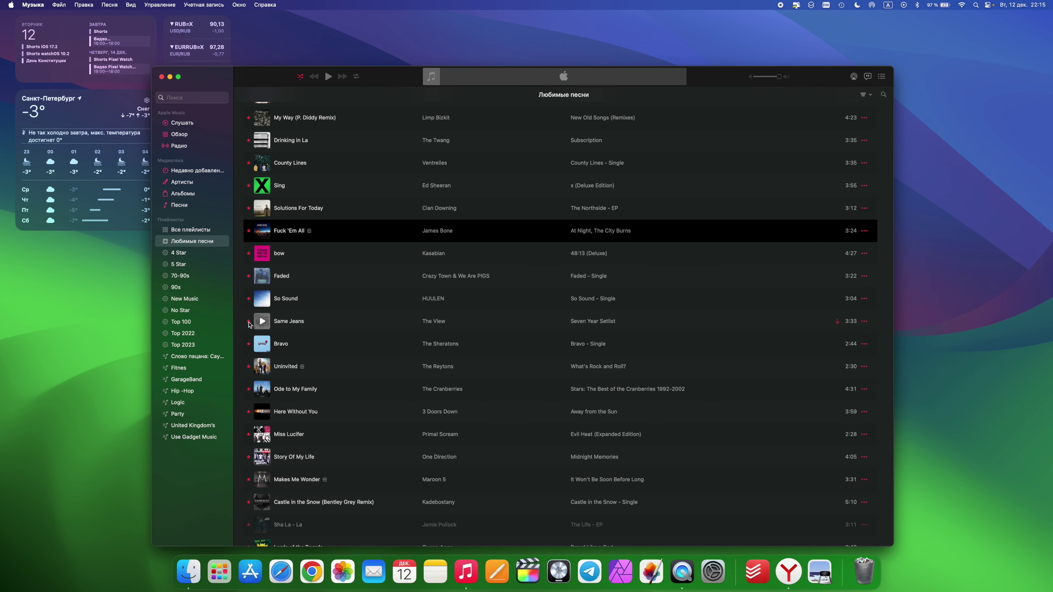
{"action": "scroll", "coordinate": [387, 344], "scroll_direction": "down", "scroll_amount": 5}
{"action": "left_click", "coordinate": [388, 345]}
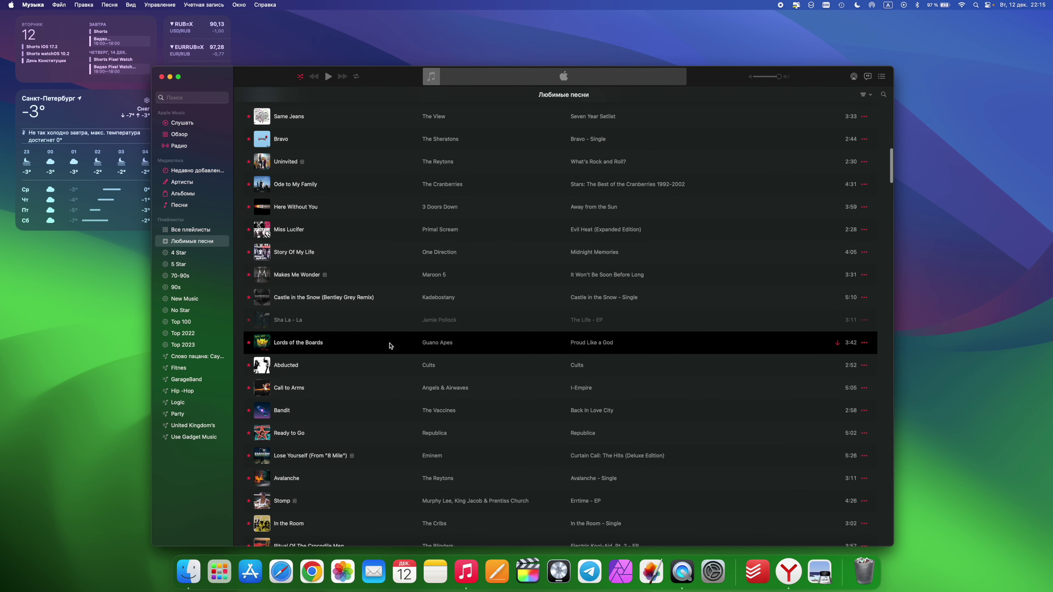
{"action": "scroll", "coordinate": [389, 345], "scroll_direction": "up", "scroll_amount": 10}
{"action": "left_click", "coordinate": [389, 345]}
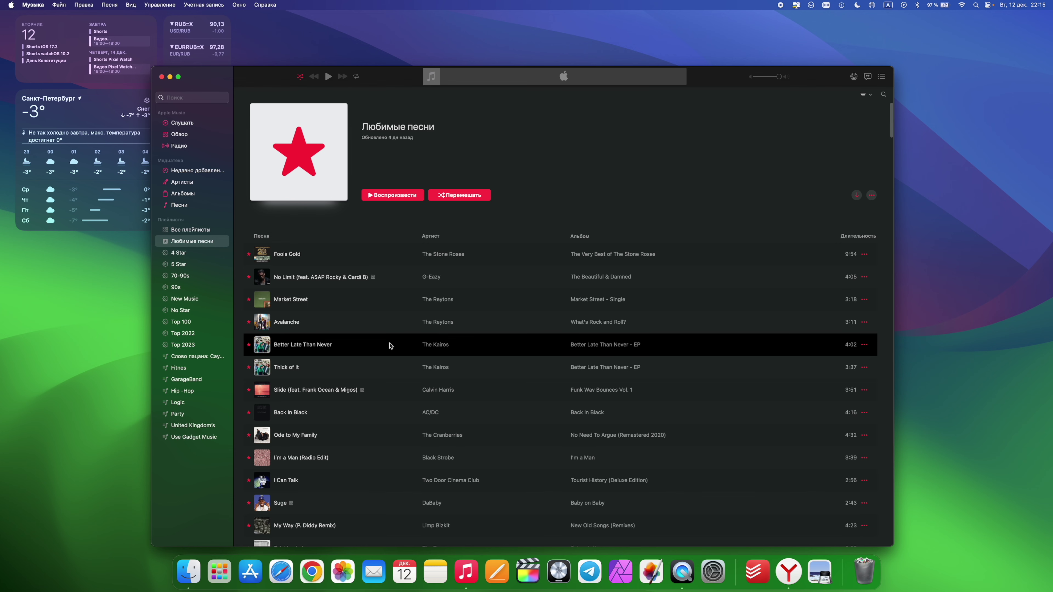
{"action": "scroll", "coordinate": [390, 346], "scroll_direction": "down", "scroll_amount": 2}
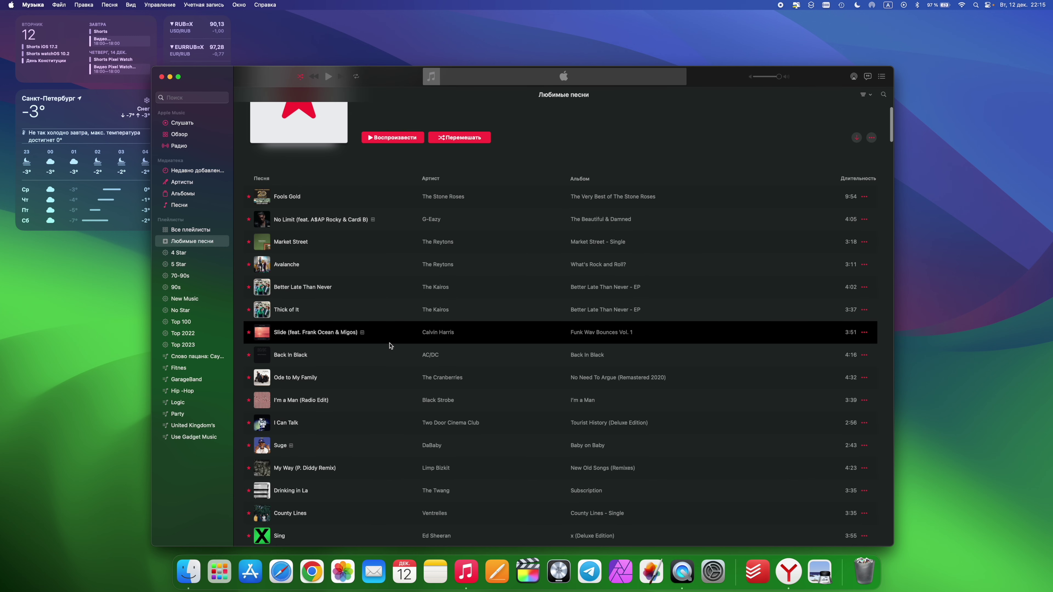
{"action": "scroll", "coordinate": [359, 298], "scroll_direction": "down", "scroll_amount": 5}
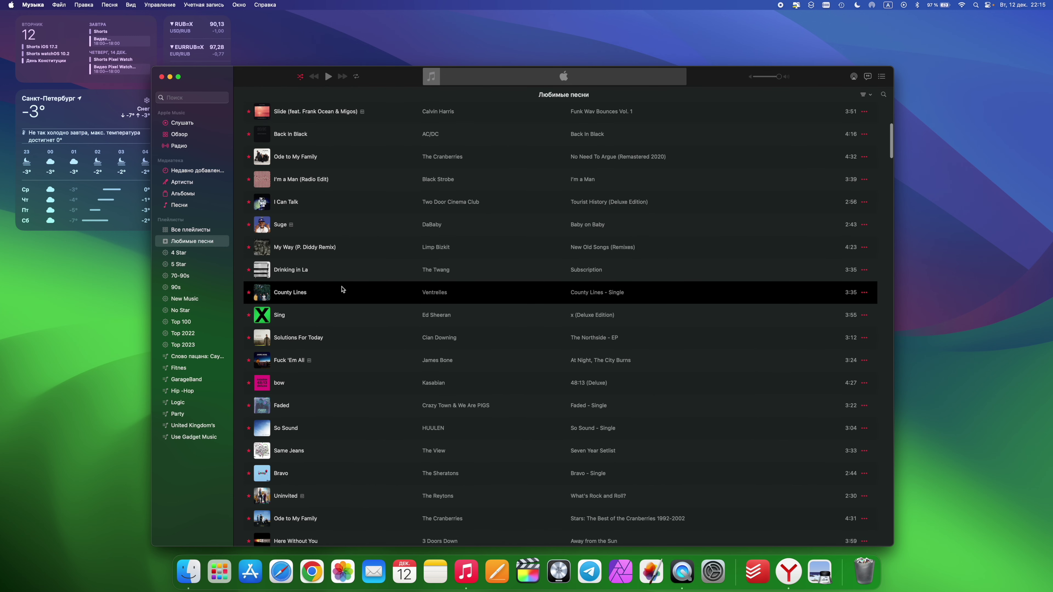
{"action": "scroll", "coordinate": [343, 291], "scroll_direction": "up", "scroll_amount": 10}
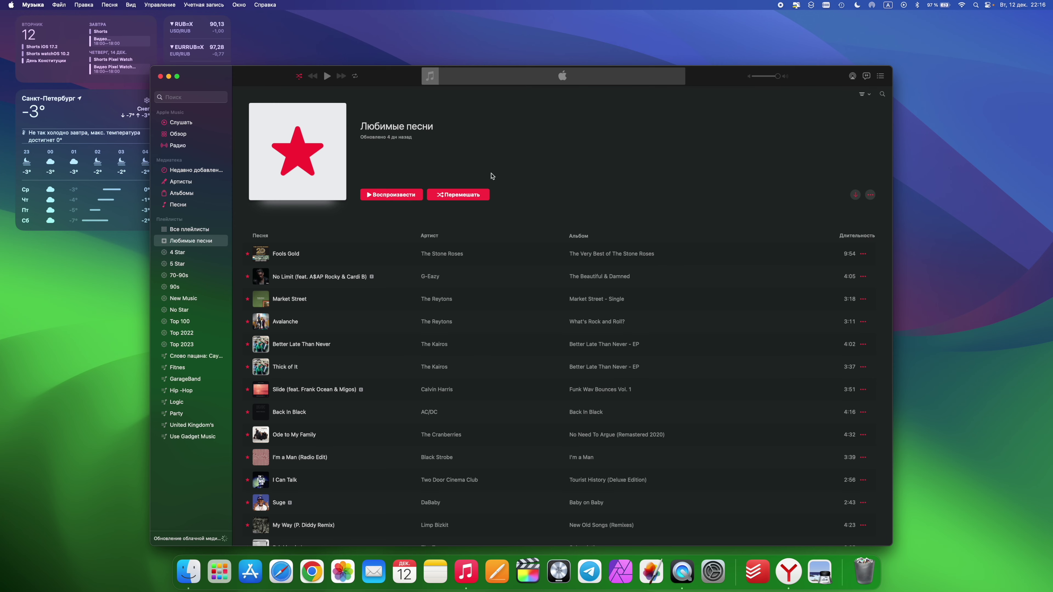
Review the general Music settings, including the listening history option, and close them.
{"action": "key", "text": "super+comma"}
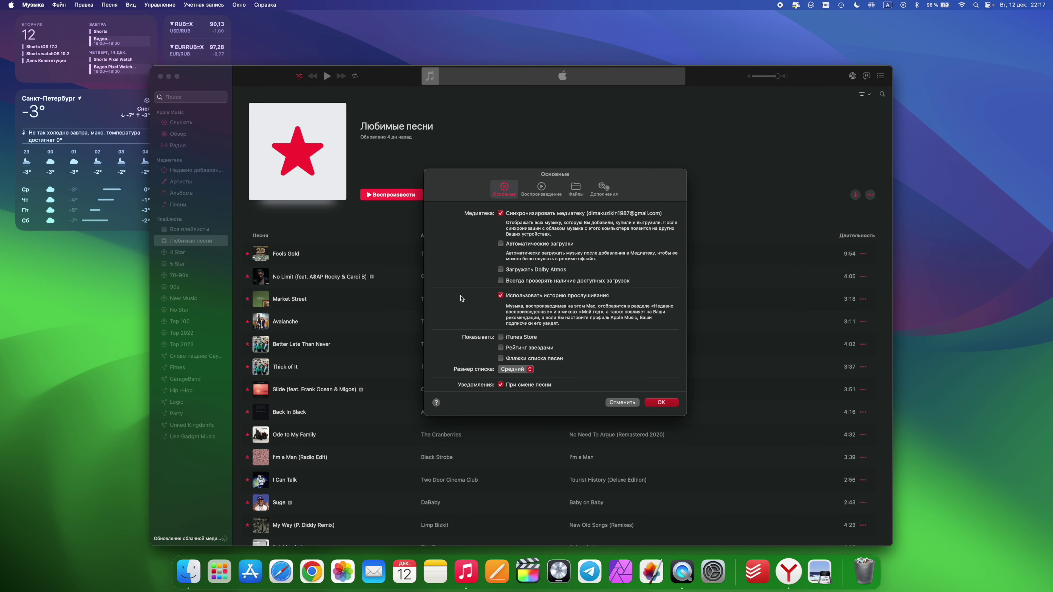
{"action": "key", "text": "Return"}
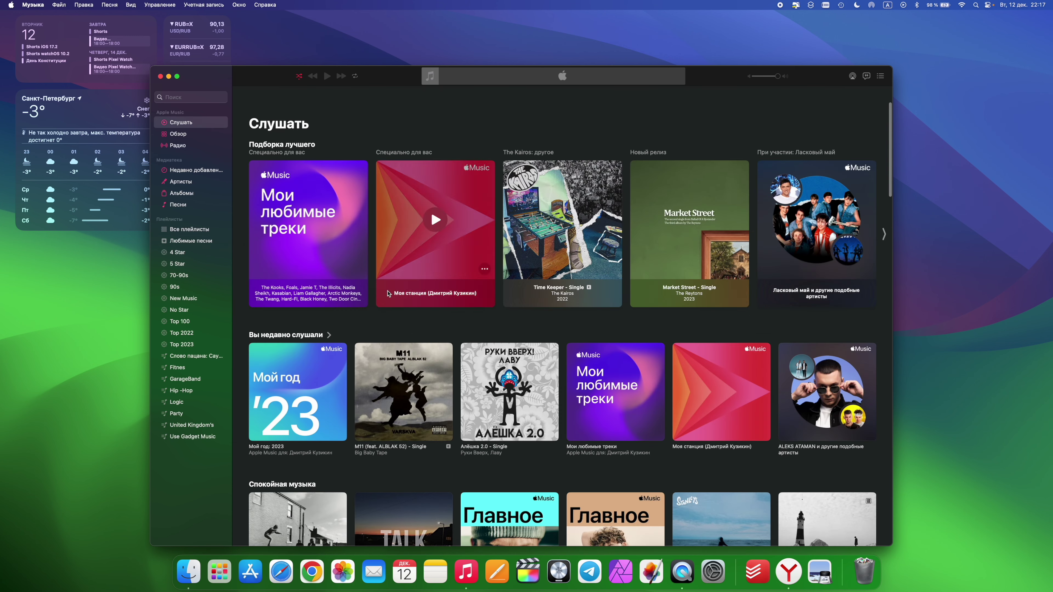
Open the "Мой год" '23 playlist from the yearly top songs at the end of the "Слушать" page.
{"action": "scroll", "coordinate": [399, 326], "scroll_direction": "down", "scroll_amount": 10}
{"action": "scroll", "coordinate": [399, 326], "scroll_direction": "down", "scroll_amount": 15}
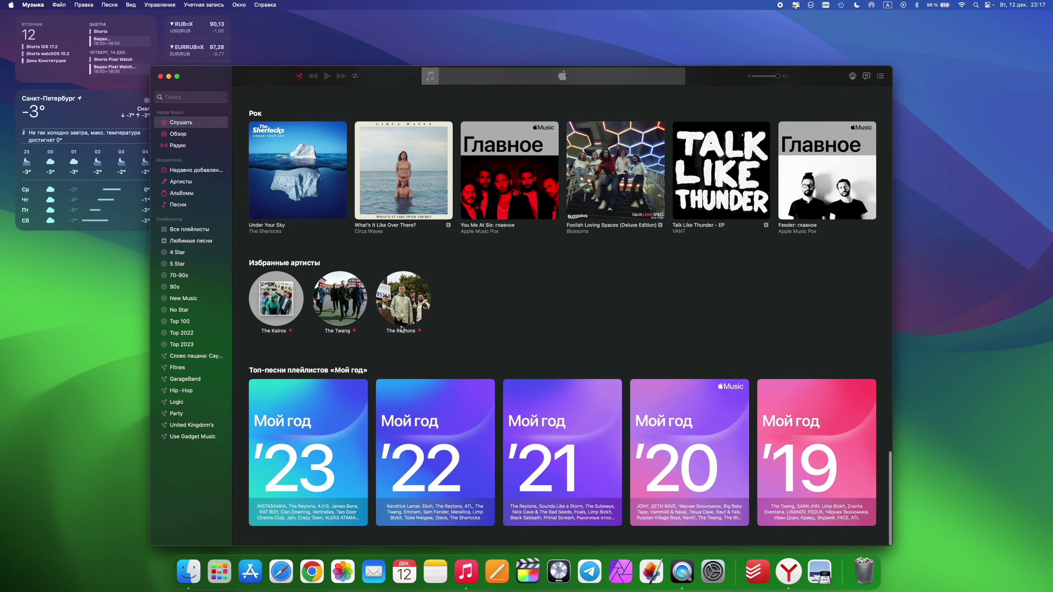
{"action": "mouse_move", "coordinate": [344, 389]}
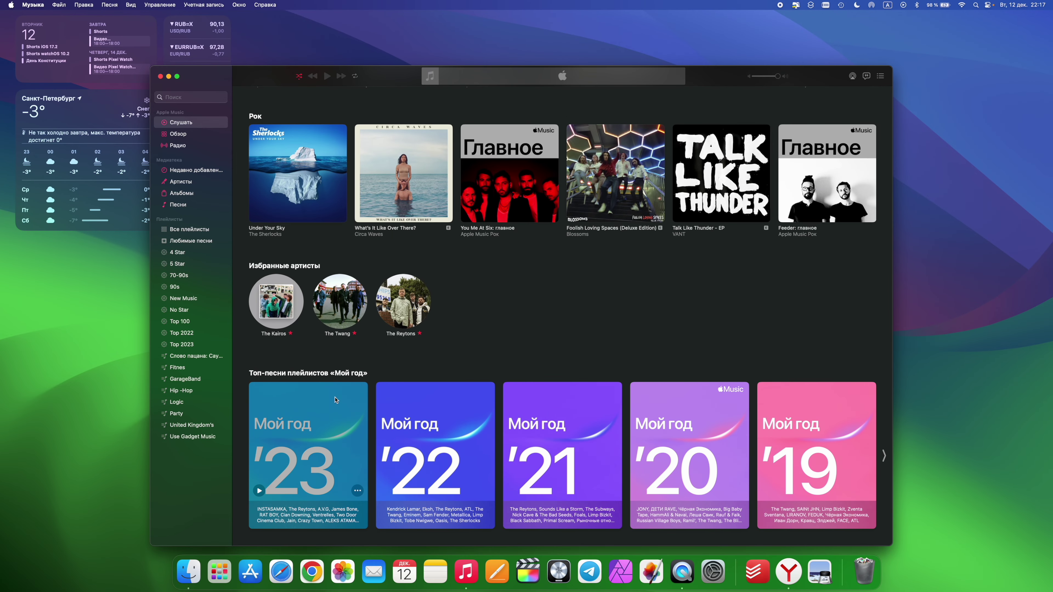
{"action": "left_click", "coordinate": [325, 428]}
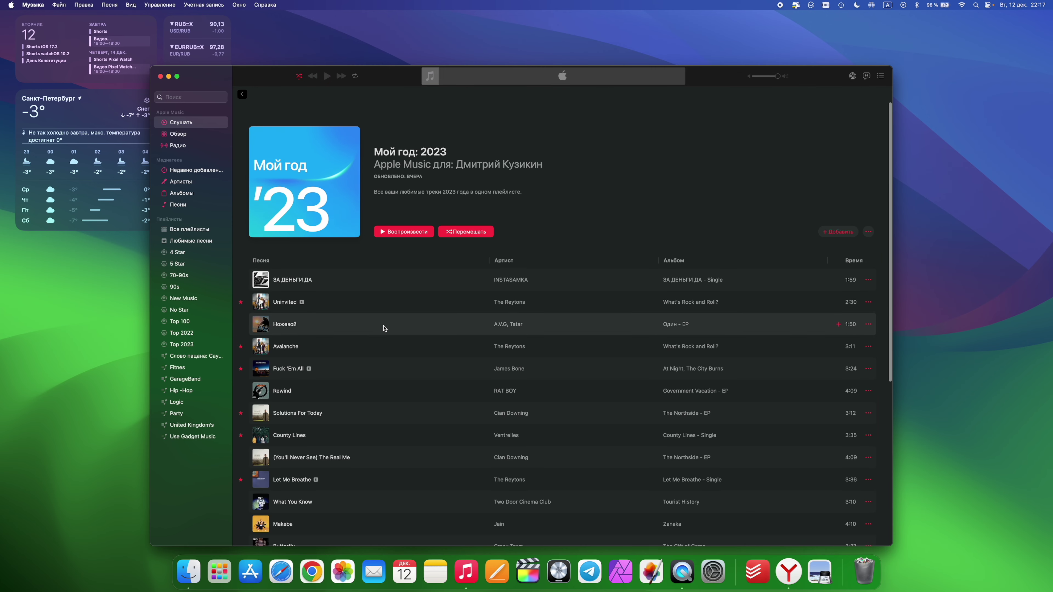
Examine the songs listed in the "Мой год: 2023" playlist.
{"action": "scroll", "coordinate": [379, 344], "scroll_direction": "down", "scroll_amount": 5}
{"action": "scroll", "coordinate": [377, 359], "scroll_direction": "down", "scroll_amount": 12}
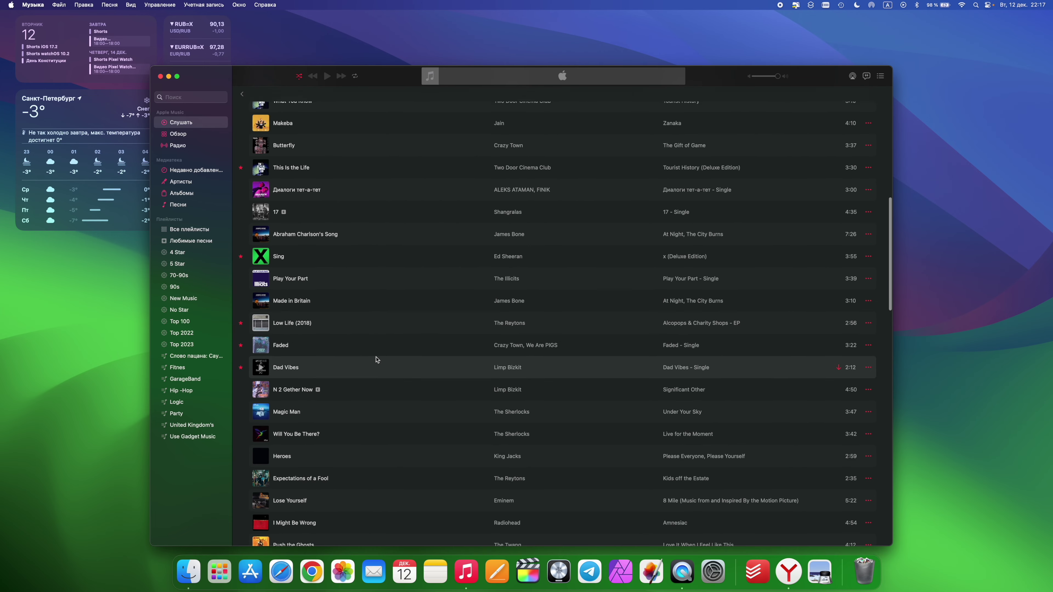
{"action": "scroll", "coordinate": [376, 360], "scroll_direction": "down", "scroll_amount": 1}
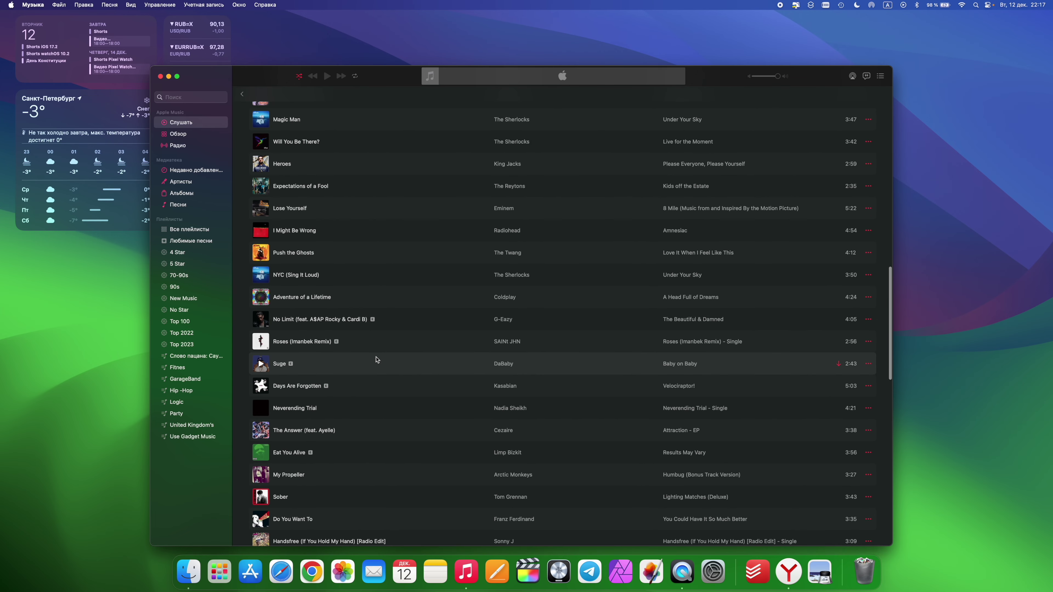
{"action": "scroll", "coordinate": [377, 360], "scroll_direction": "down", "scroll_amount": 8}
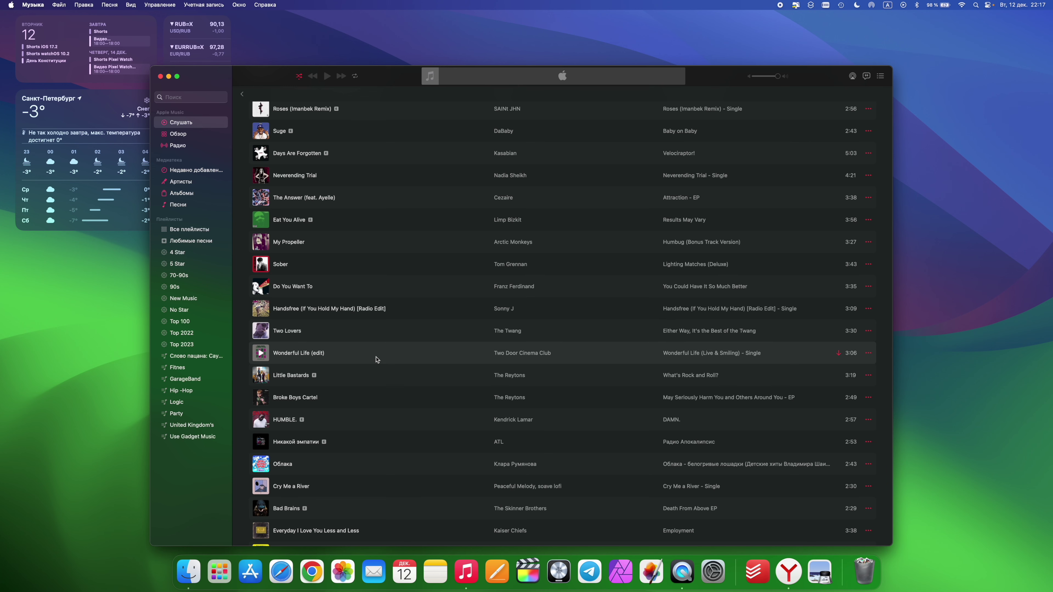
{"action": "scroll", "coordinate": [377, 359], "scroll_direction": "down", "scroll_amount": 8}
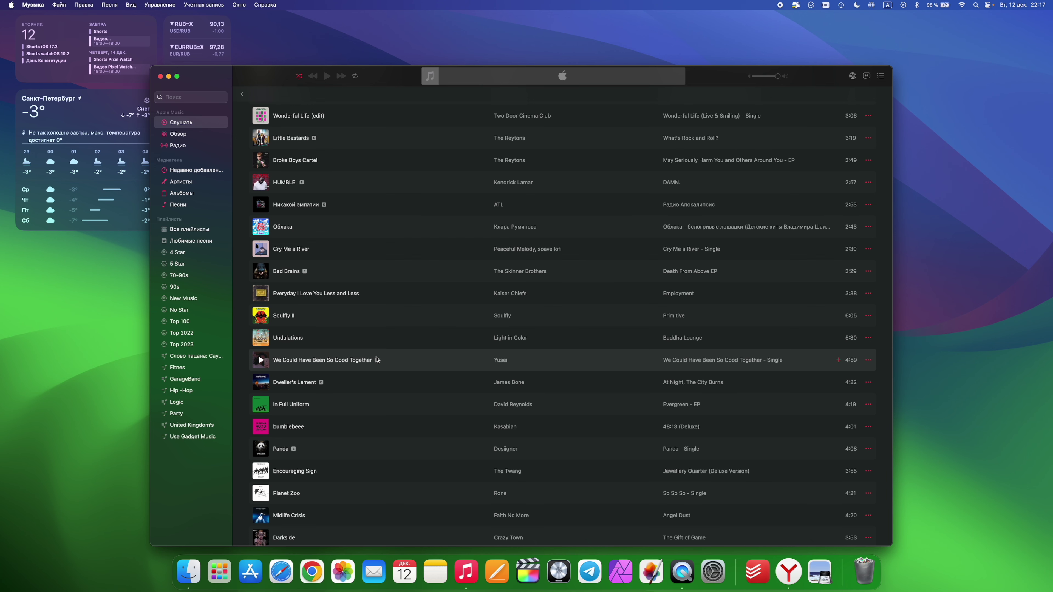
{"action": "scroll", "coordinate": [377, 359], "scroll_direction": "down", "scroll_amount": 6}
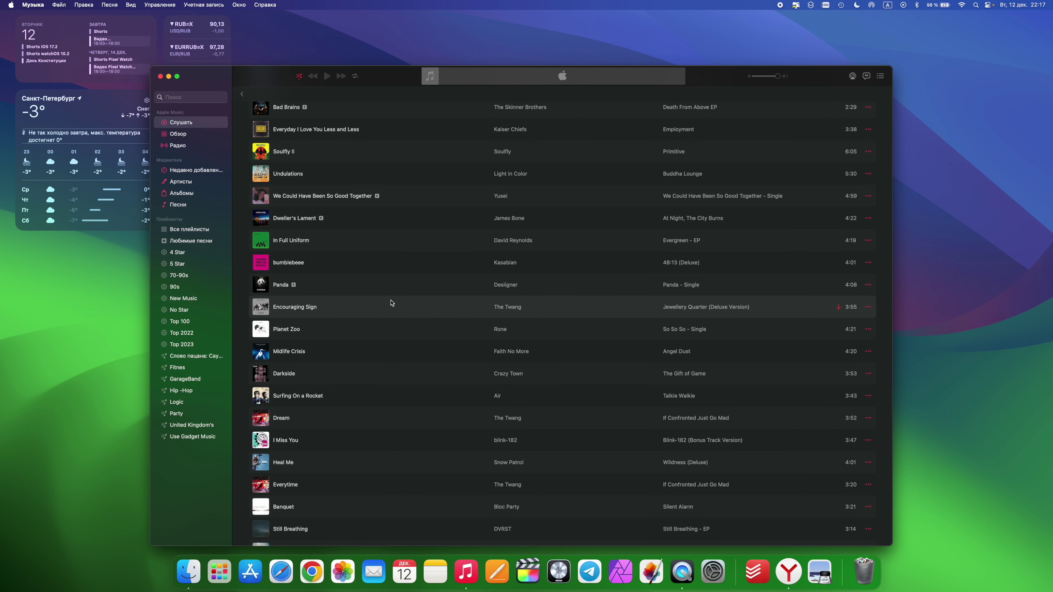
{"action": "scroll", "coordinate": [394, 303], "scroll_direction": "up", "scroll_amount": 6}
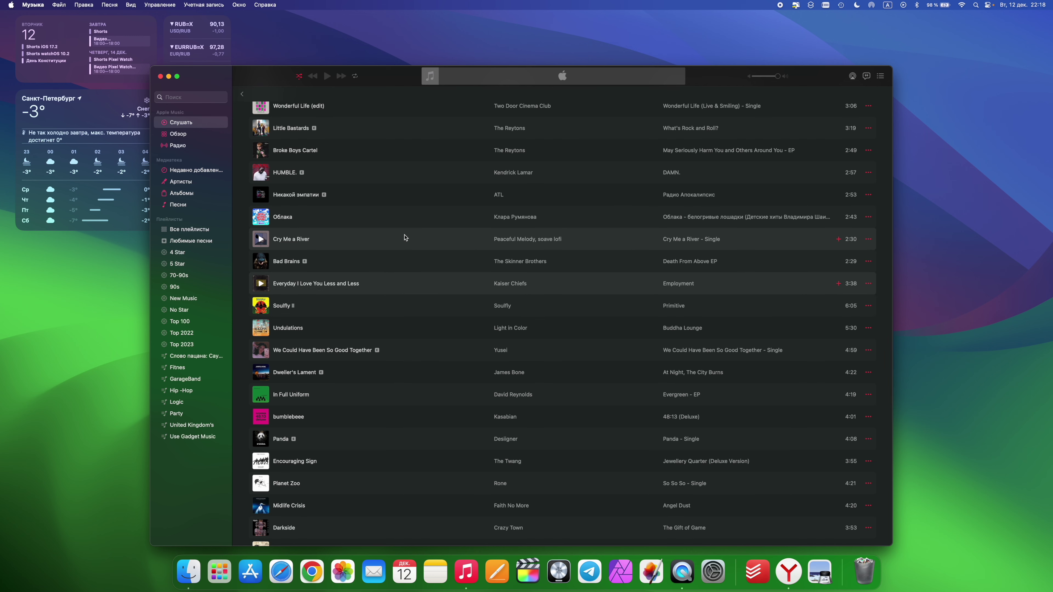
{"action": "scroll", "coordinate": [404, 238], "scroll_direction": "up", "scroll_amount": 15}
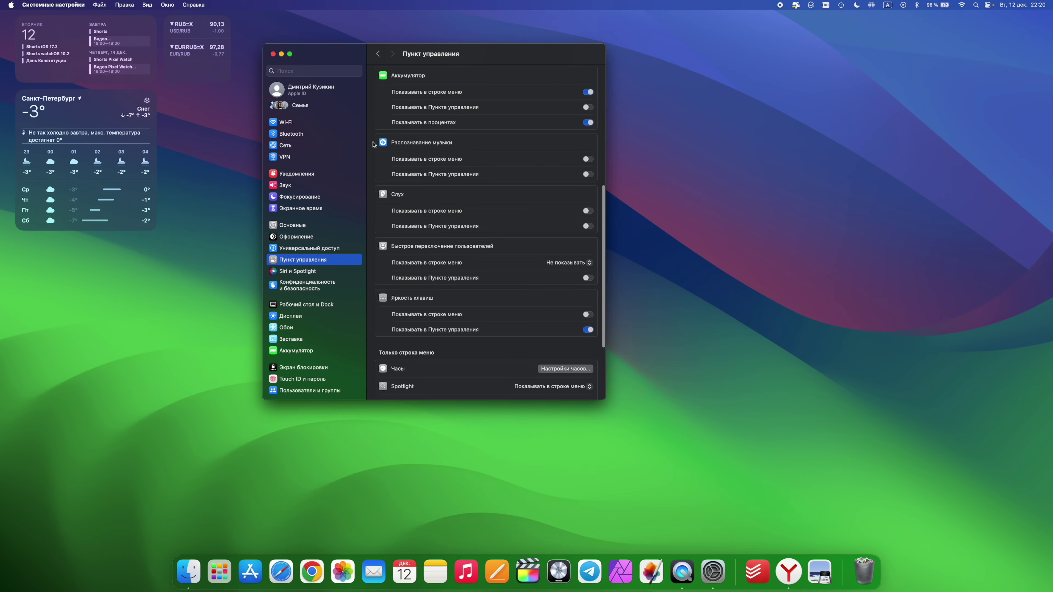
In System Settings, show the "Распознавание музыки" module in both the menu bar and Control Center, and open Control Center.
{"action": "scroll", "coordinate": [399, 151], "scroll_direction": "up", "scroll_amount": 5}
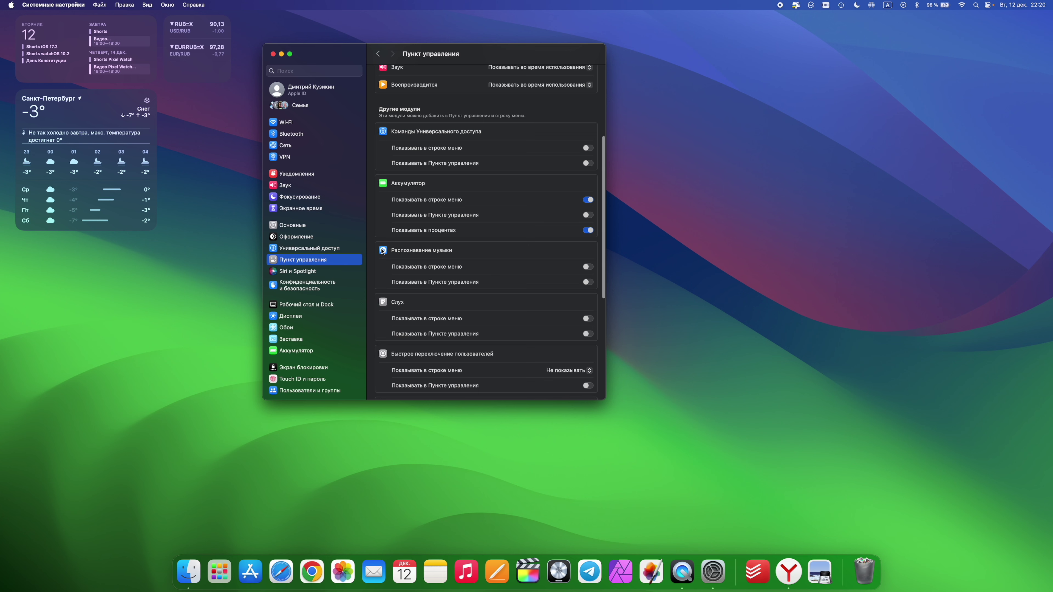
{"action": "left_click", "coordinate": [588, 267]}
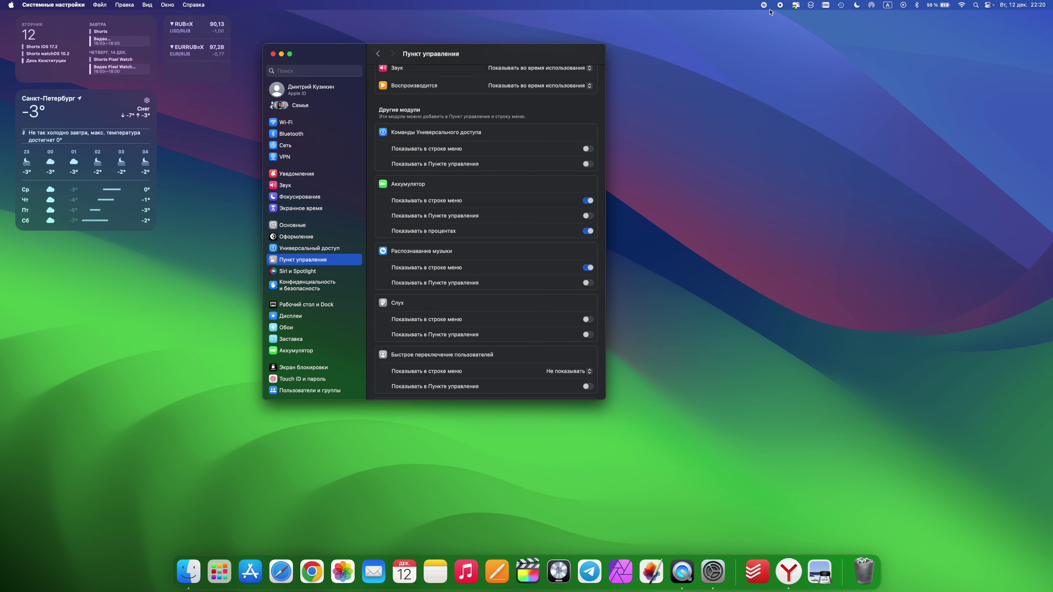
{"action": "left_click", "coordinate": [588, 283]}
{"action": "left_click", "coordinate": [988, 5]}
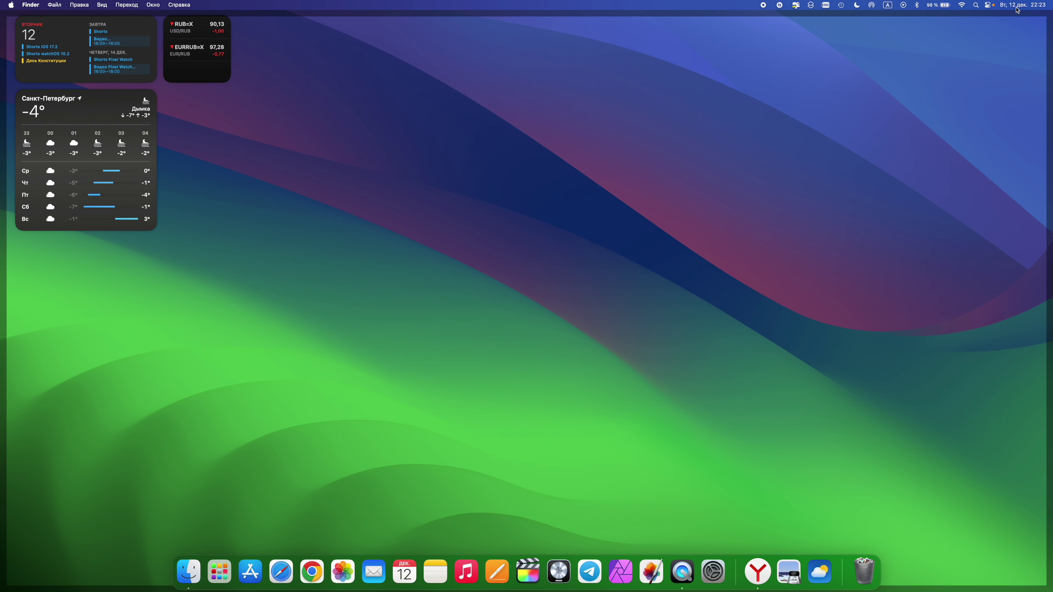
Add the "Погода" widgets "Прогноз на день", "Детали" and "Восход и закат" to Notification Center.
{"action": "left_click", "coordinate": [1017, 7]}
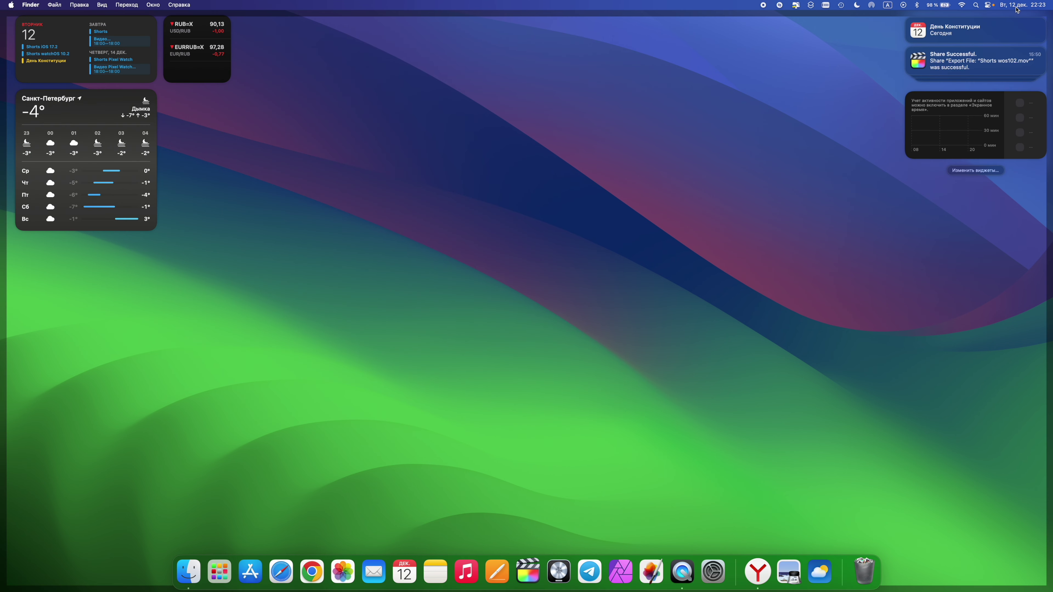
{"action": "left_click", "coordinate": [975, 170]}
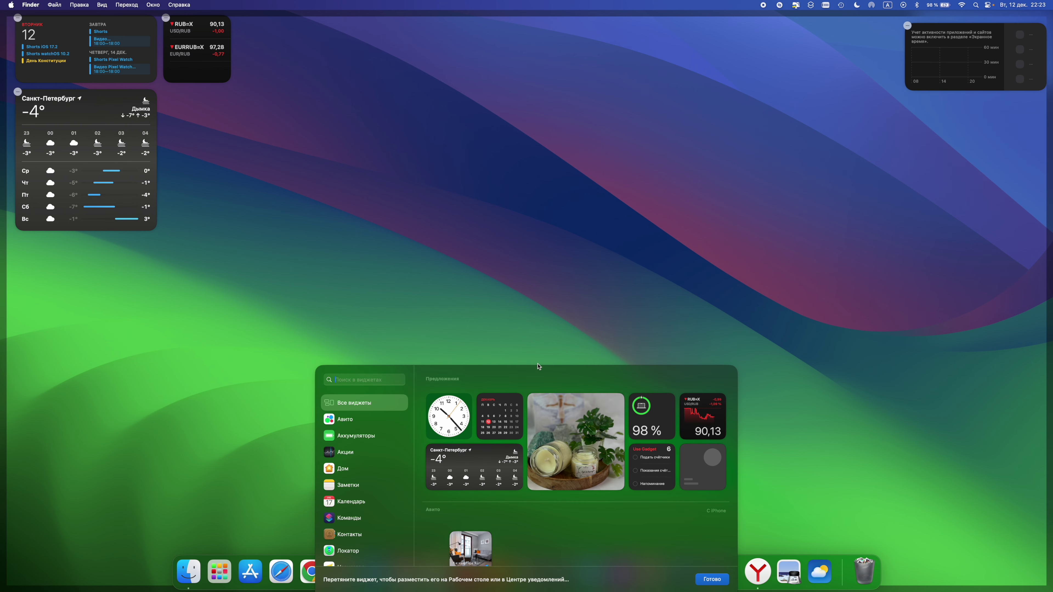
{"action": "scroll", "coordinate": [357, 489], "scroll_direction": "down", "scroll_amount": 5}
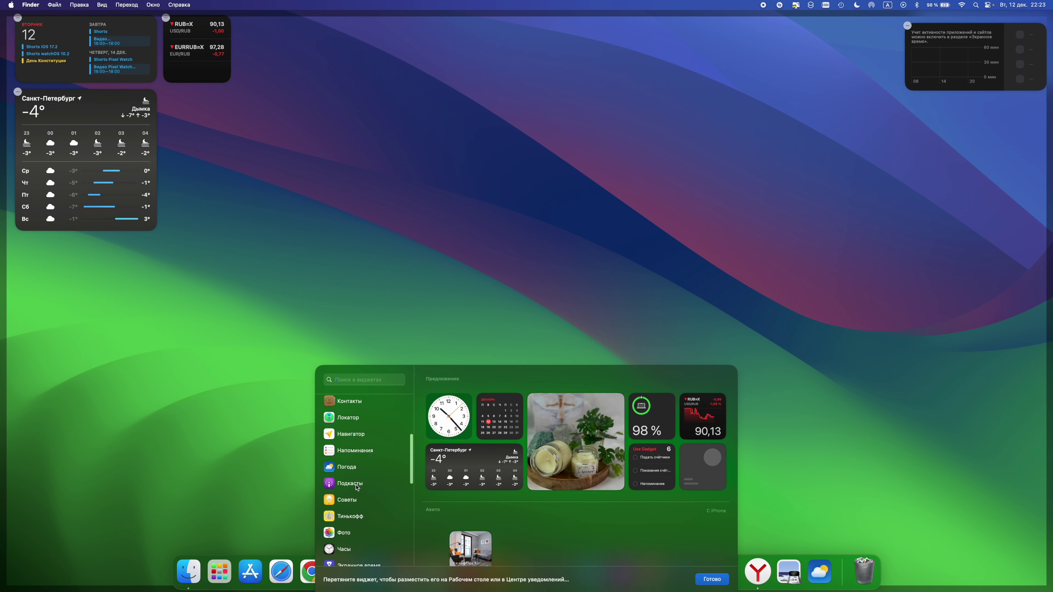
{"action": "left_click", "coordinate": [347, 468]}
{"action": "scroll", "coordinate": [459, 539], "scroll_direction": "down", "scroll_amount": 3}
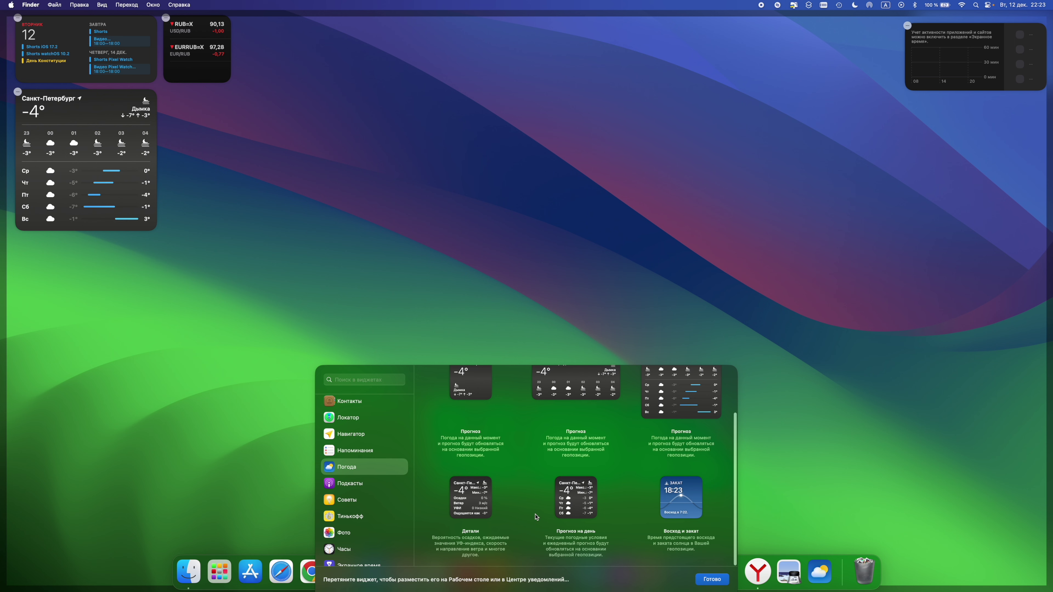
{"action": "left_click", "coordinate": [558, 485]}
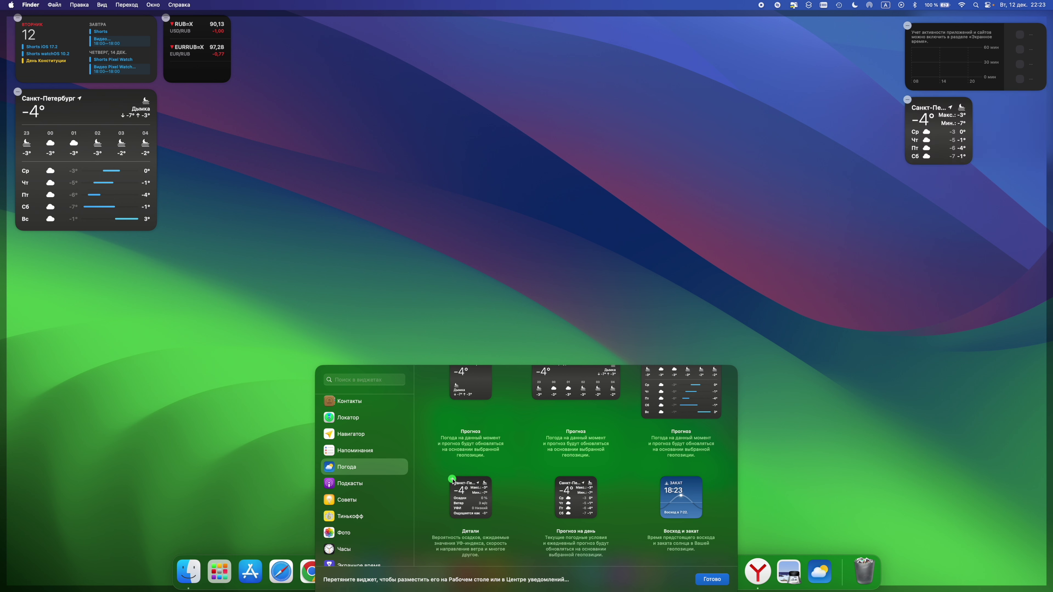
{"action": "left_click", "coordinate": [452, 483]}
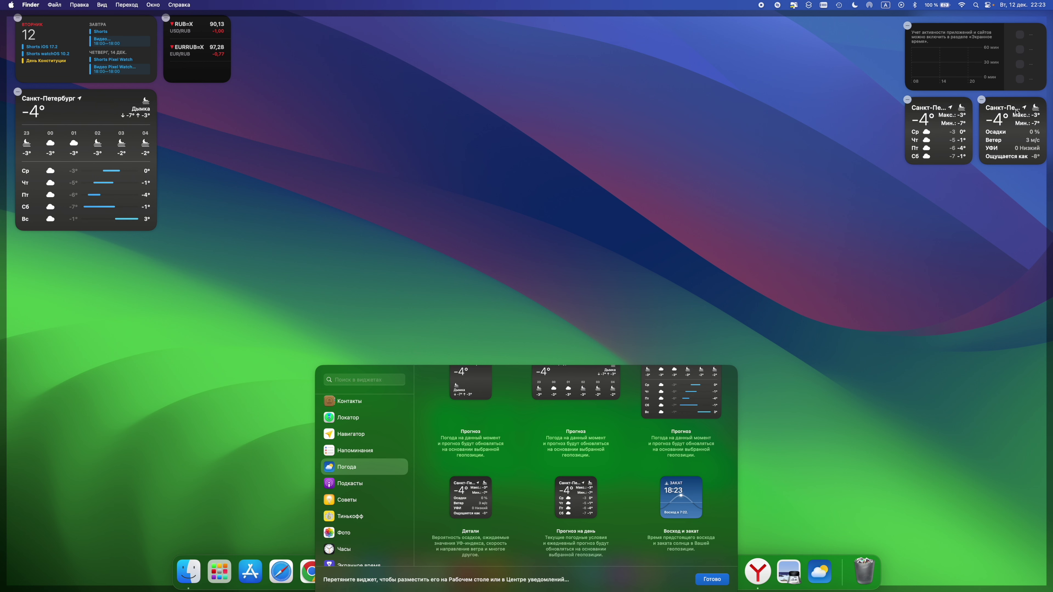
{"action": "left_click_drag", "start_coordinate": [666, 486], "coordinate": [947, 225]}
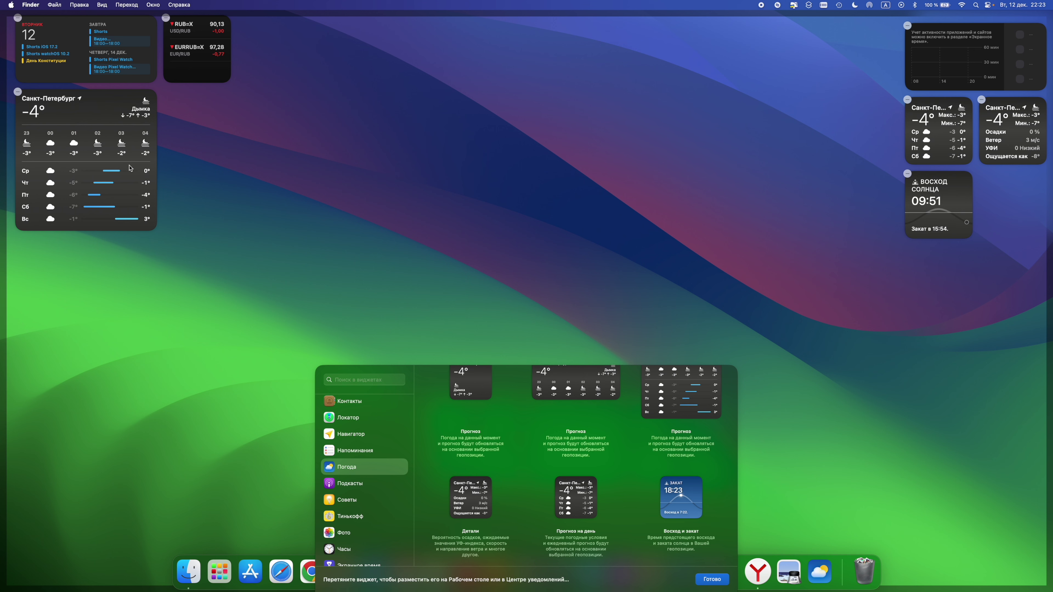
Add the "Часы (цифровые)" widget and place it on the desktop directly below the currency rates widget.
{"action": "left_click", "coordinate": [344, 549]}
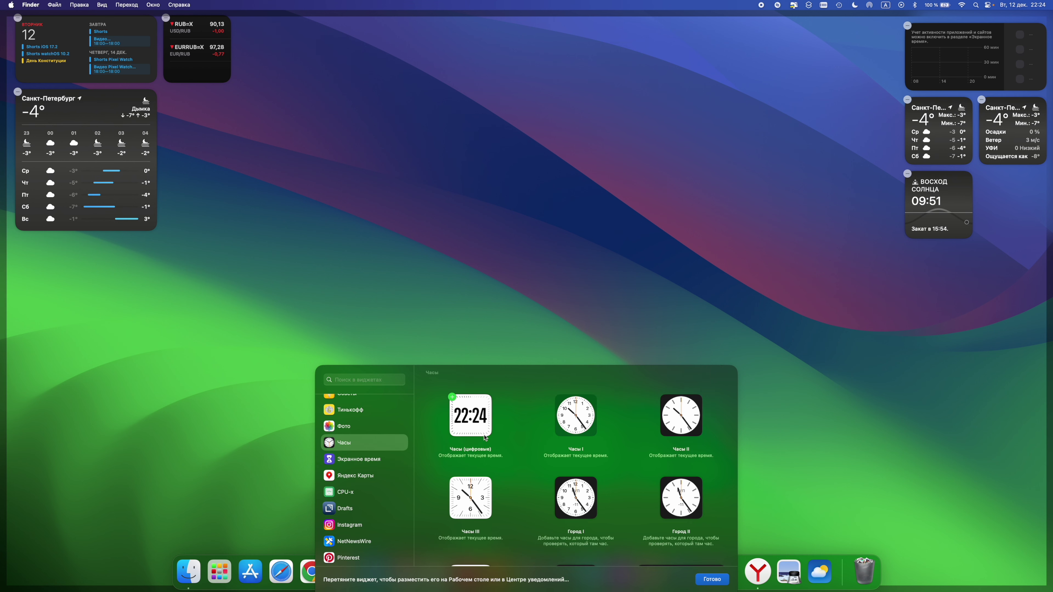
{"action": "left_click", "coordinate": [452, 399]}
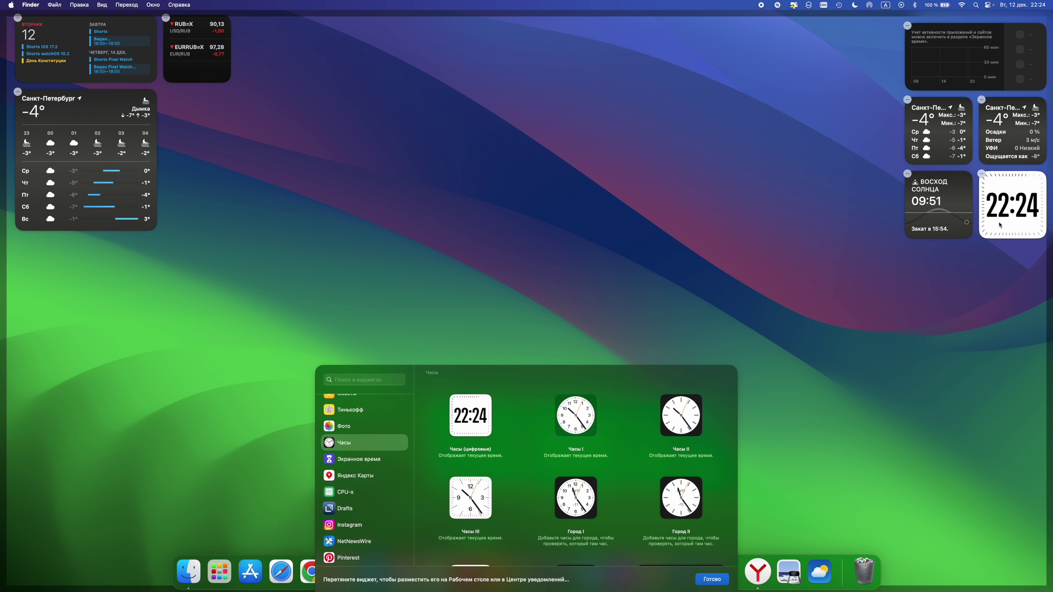
{"action": "left_click_drag", "start_coordinate": [1009, 213], "coordinate": [193, 131]}
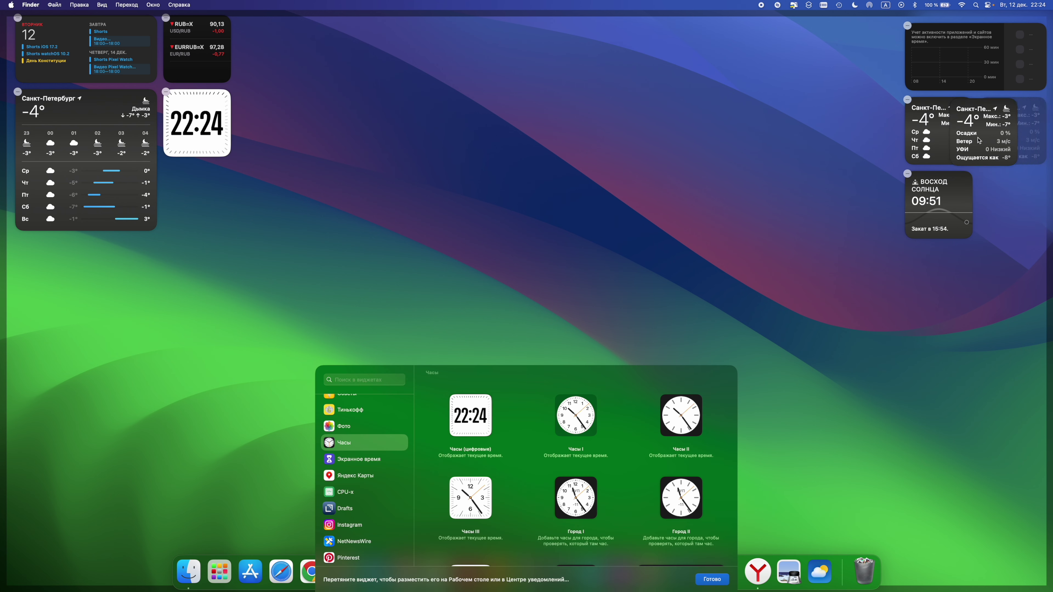
Move the small multi-day weather forecast widget from Notification Center to the desktop, directly below the digital clock widget.
{"action": "left_click_drag", "start_coordinate": [925, 140], "coordinate": [185, 206]}
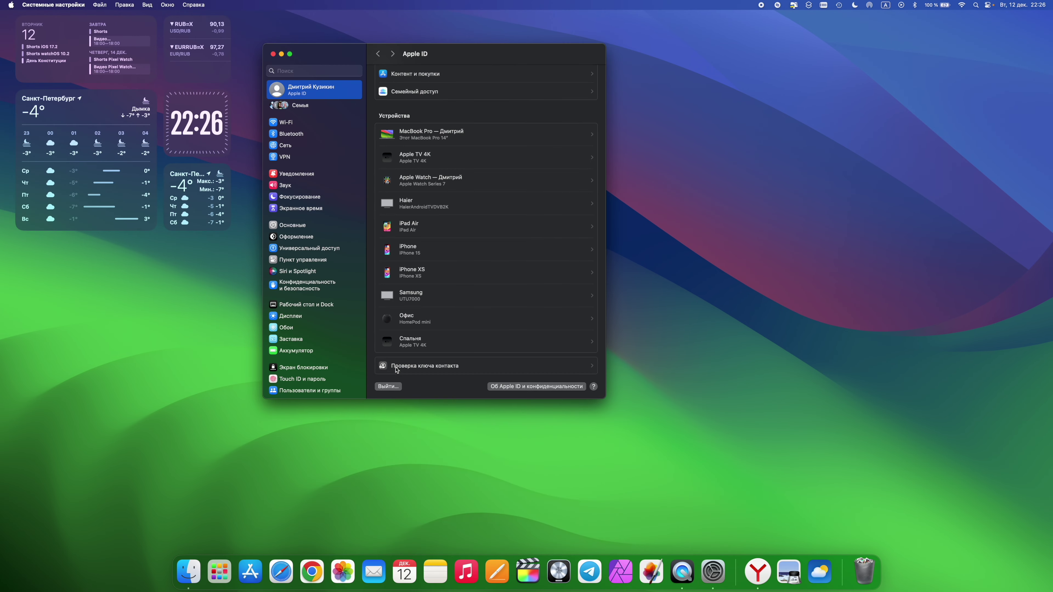
Open "Проверка ключа контакта" in the Apple ID settings and switch on "Проверка в iMessage".
{"action": "left_click", "coordinate": [401, 369]}
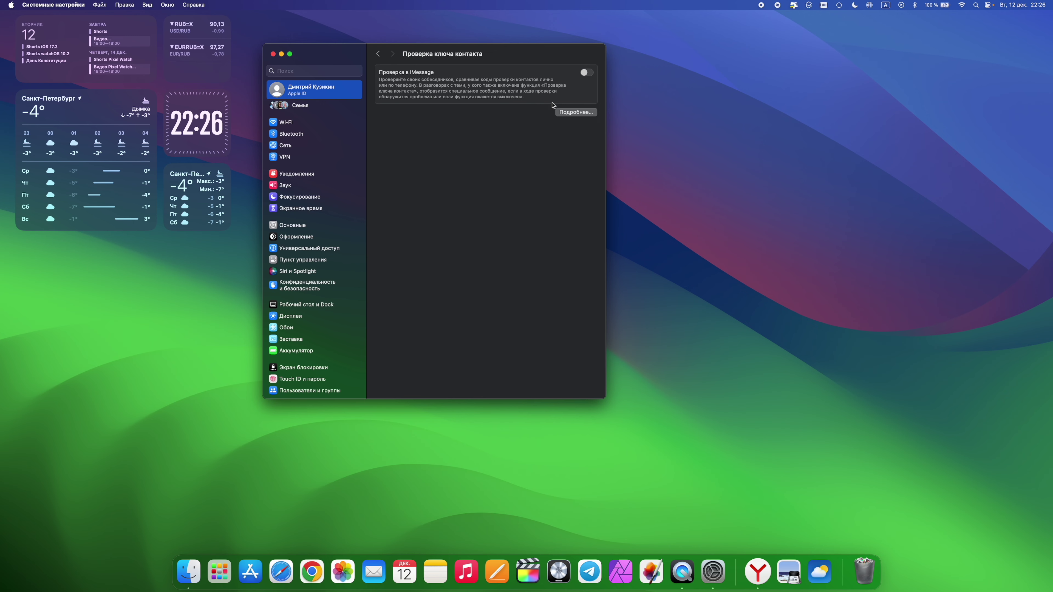
{"action": "left_click", "coordinate": [585, 73]}
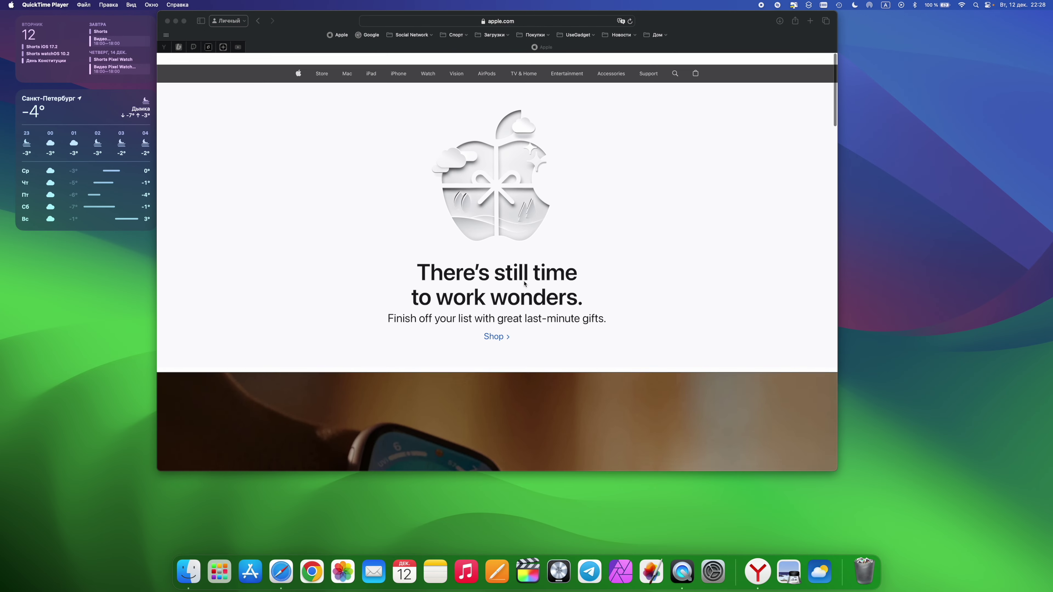
In Safari, open the Watch page on apple.com and look through the Apple Watch models.
{"action": "key", "text": "super+q"}
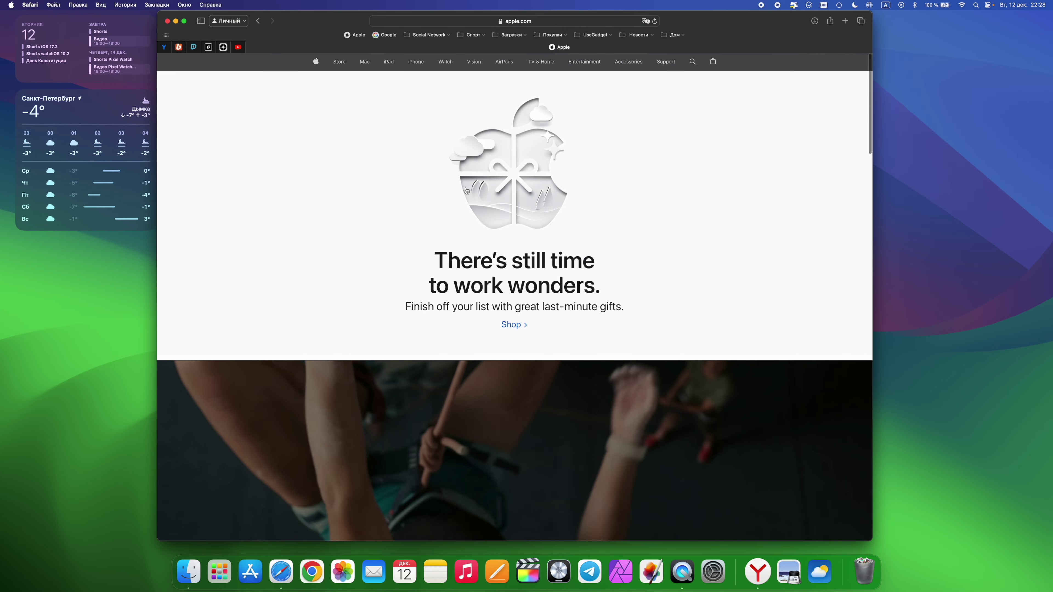
{"action": "left_click_drag", "start_coordinate": [692, 28], "coordinate": [683, 27]}
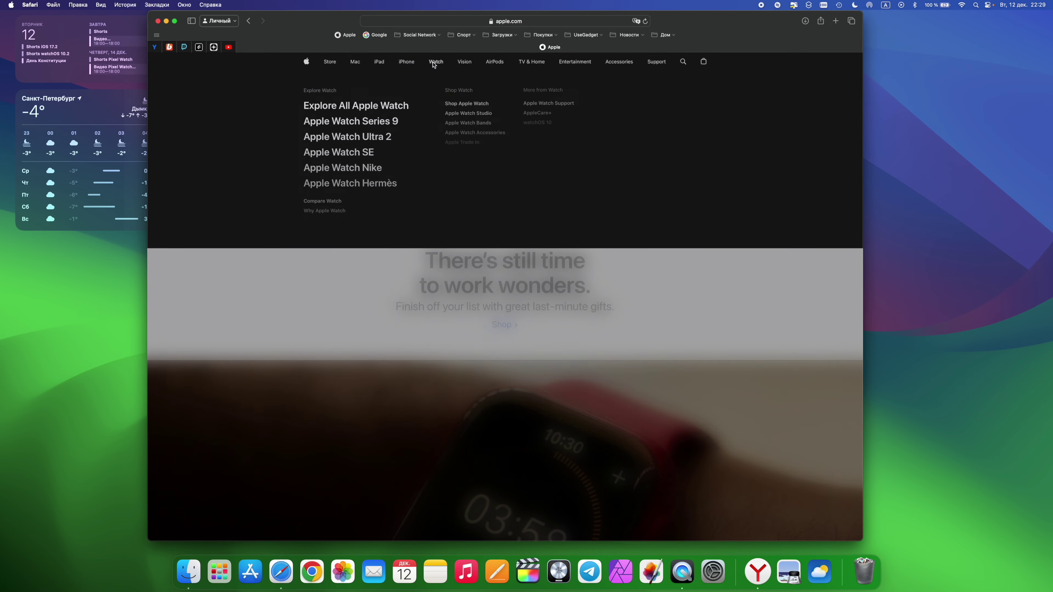
{"action": "left_click", "coordinate": [435, 62]}
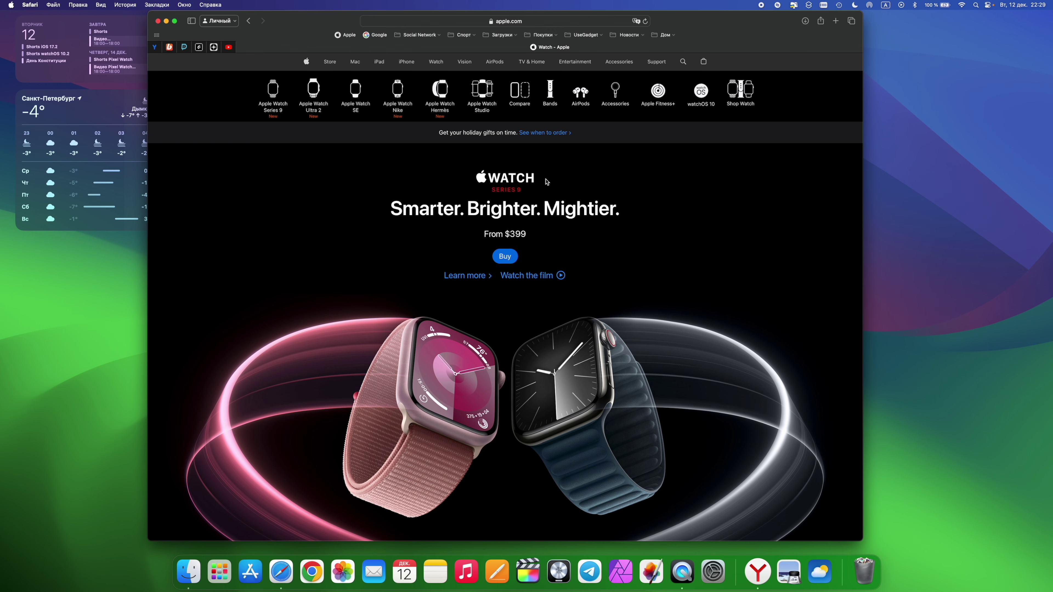
{"action": "scroll", "coordinate": [546, 181], "scroll_direction": "down", "scroll_amount": 15}
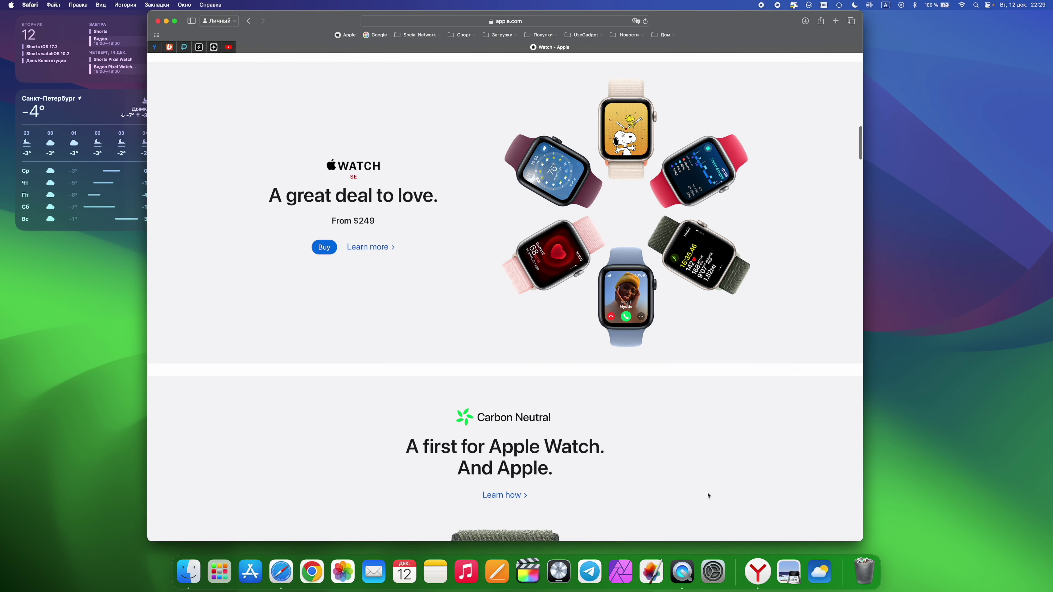
In System Settings, view the "Аккумулятор" health details, then the usage charts for the last 10 days and the last 24 hours.
{"action": "left_click", "coordinate": [713, 572]}
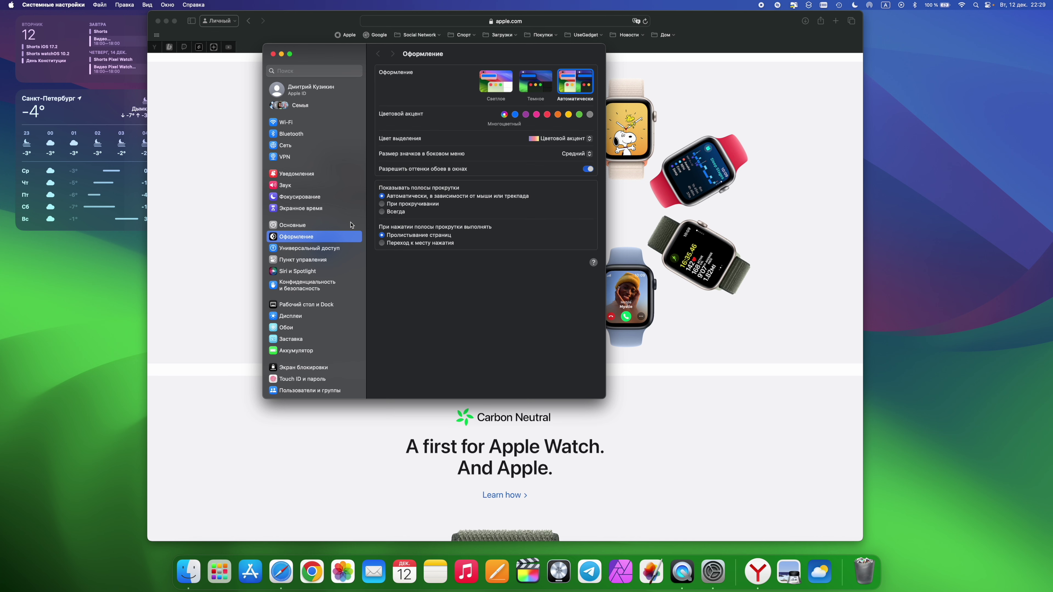
{"action": "left_click", "coordinate": [296, 351]}
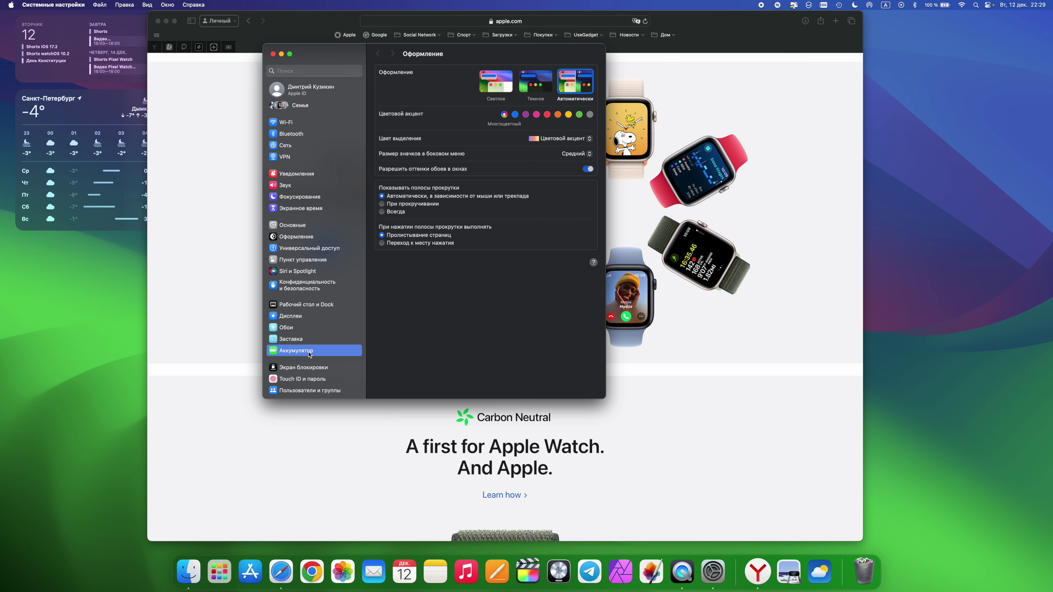
{"action": "left_click", "coordinate": [589, 103]}
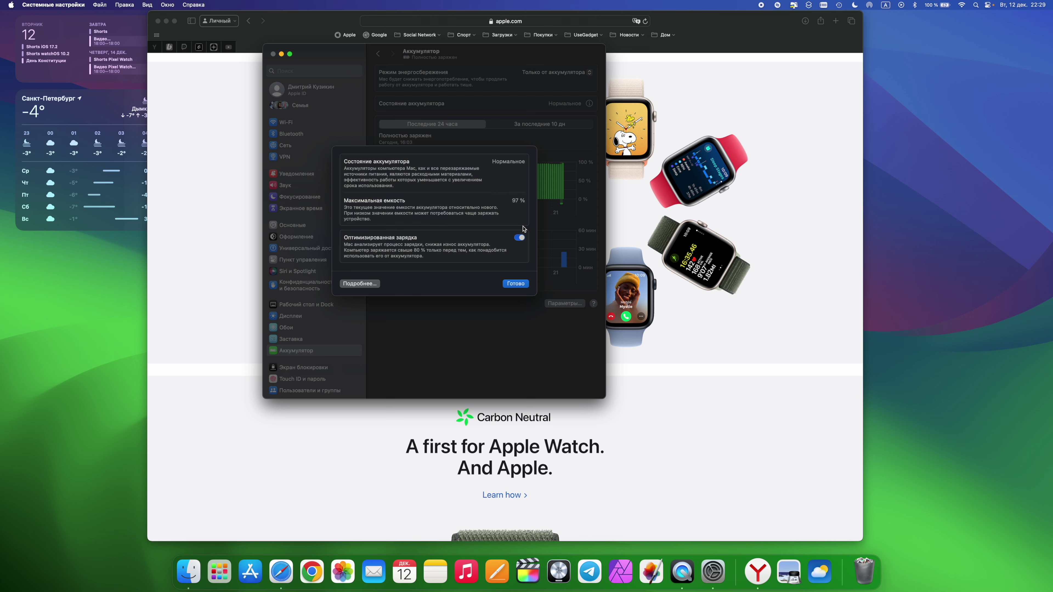
{"action": "left_click", "coordinate": [515, 286]}
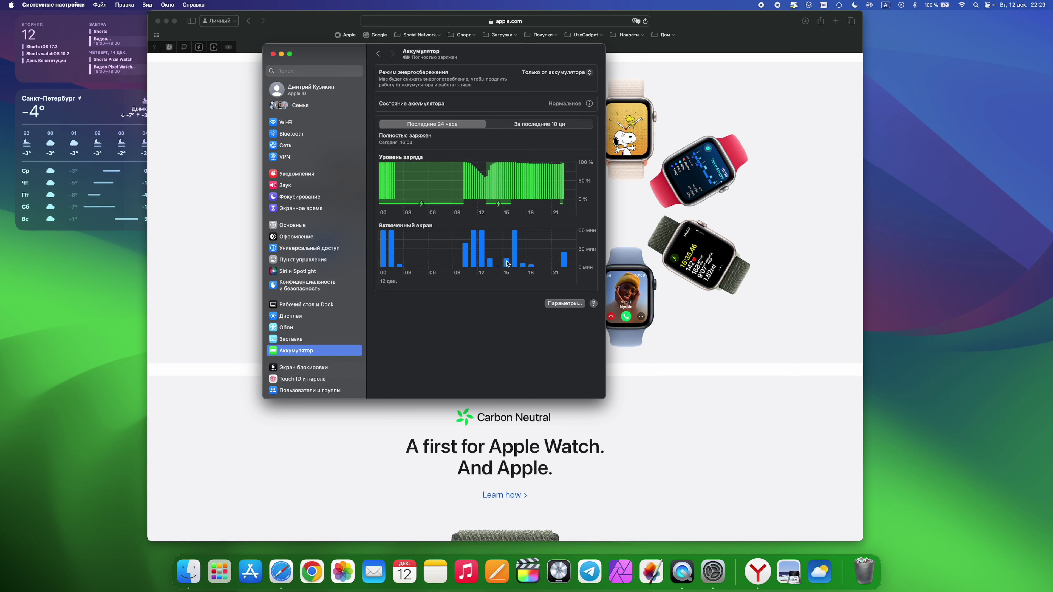
{"action": "left_click", "coordinate": [509, 125]}
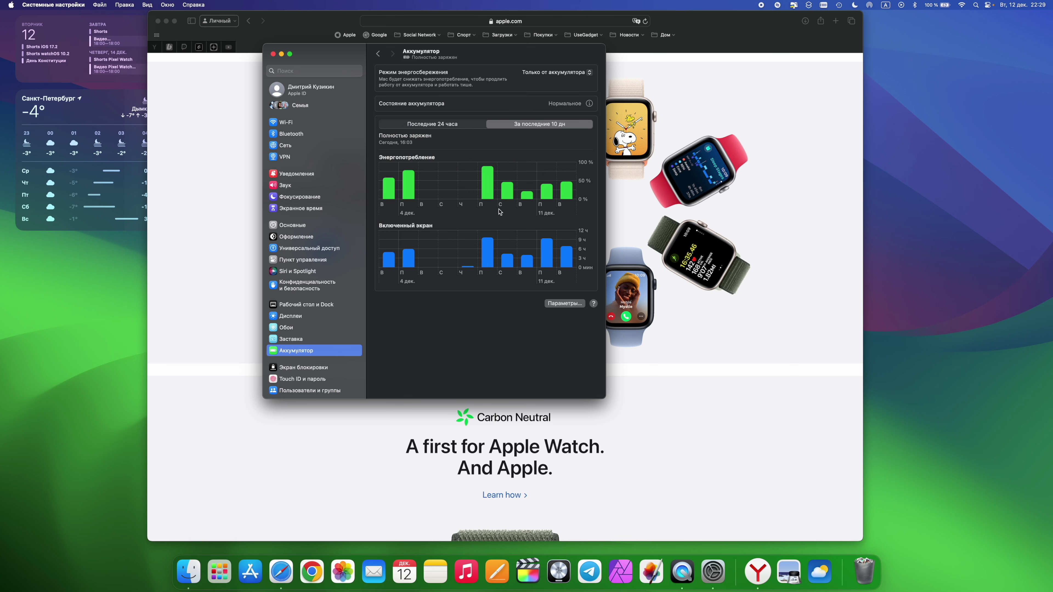
{"action": "left_click", "coordinate": [448, 128]}
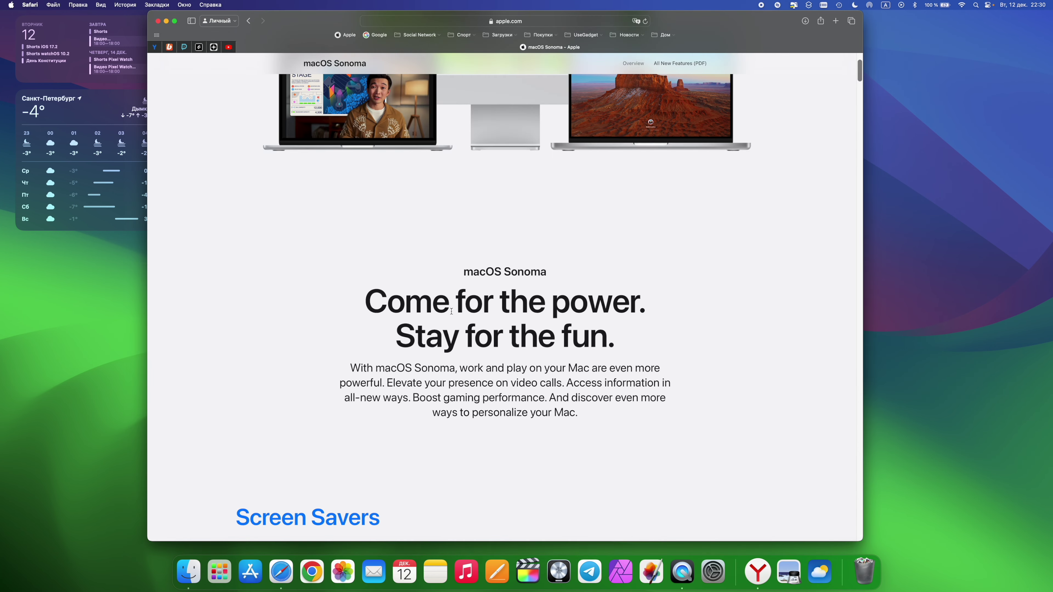
Examine the macOS Sonoma page in Safari, covering screen savers, desktop widgets, video conferencing and private browsing.
{"action": "scroll", "coordinate": [451, 311], "scroll_direction": "down", "scroll_amount": 20}
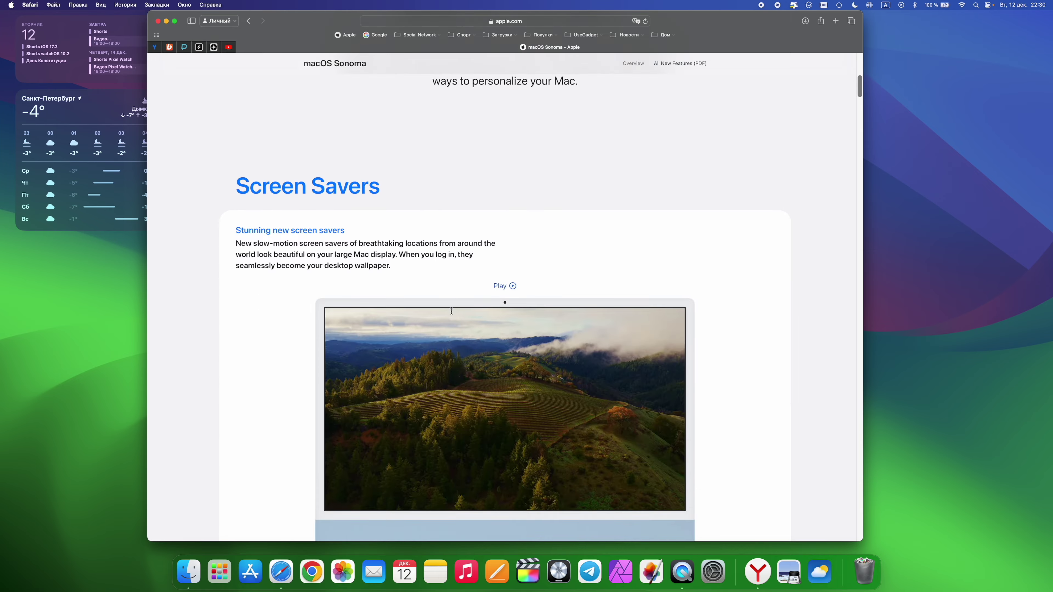
{"action": "scroll", "coordinate": [452, 311], "scroll_direction": "down", "scroll_amount": 20}
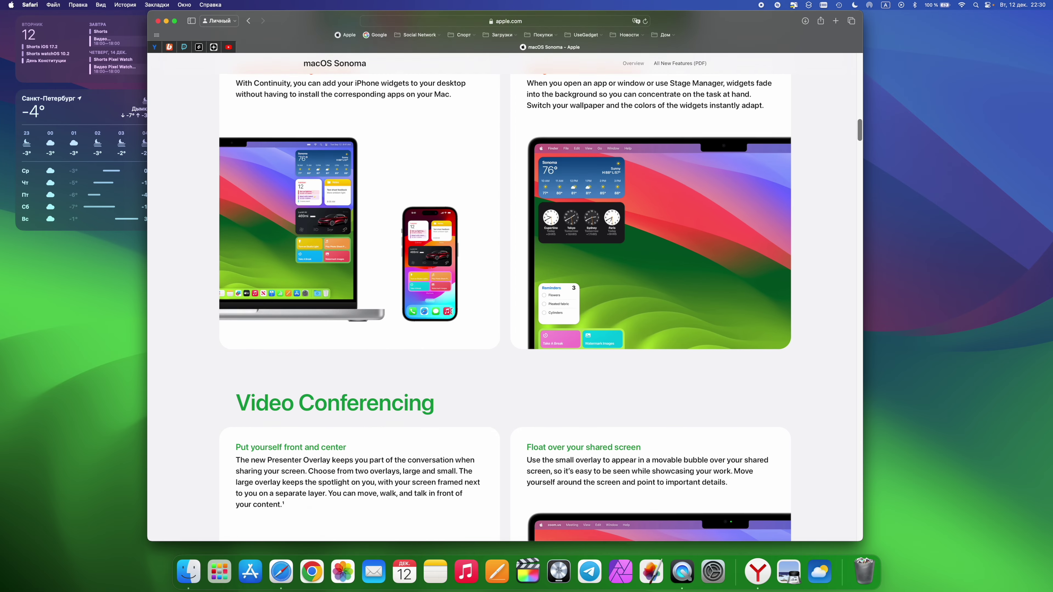
{"action": "scroll", "coordinate": [452, 311], "scroll_direction": "up", "scroll_amount": 20}
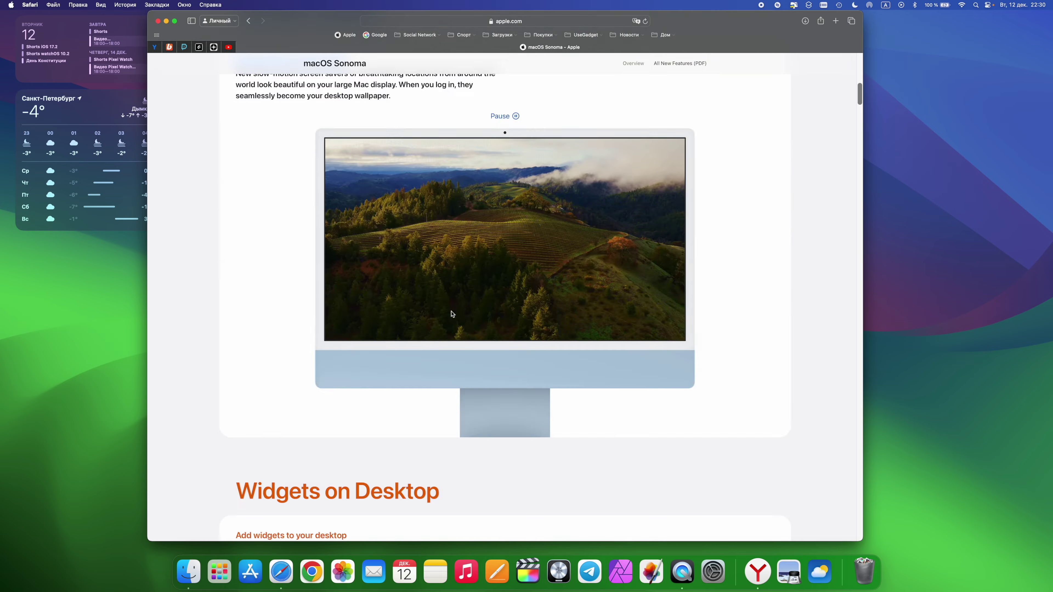
{"action": "scroll", "coordinate": [452, 314], "scroll_direction": "down", "scroll_amount": 20}
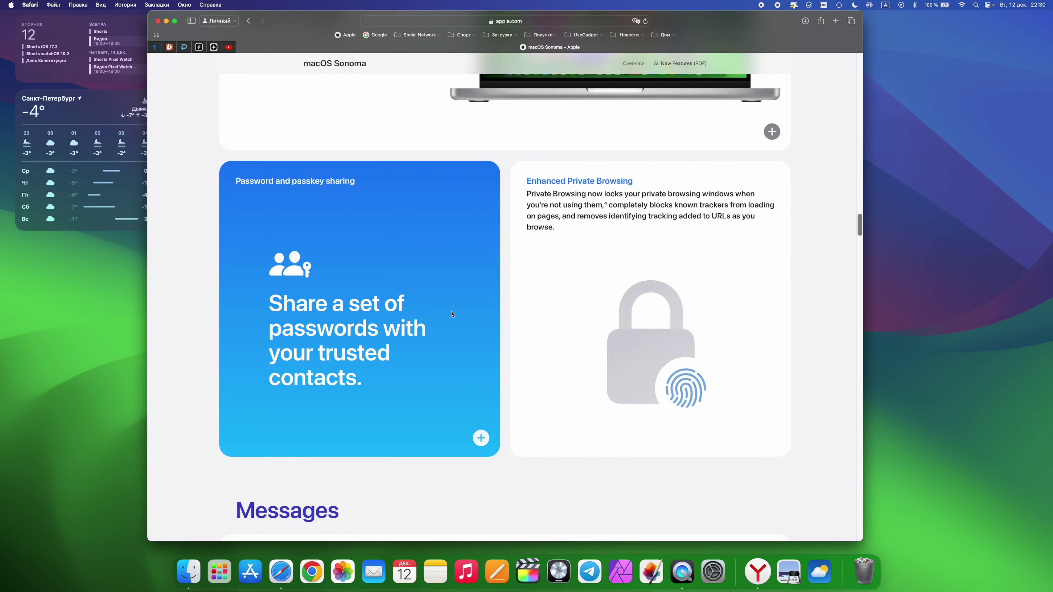
{"action": "scroll", "coordinate": [451, 314], "scroll_direction": "up", "scroll_amount": 20}
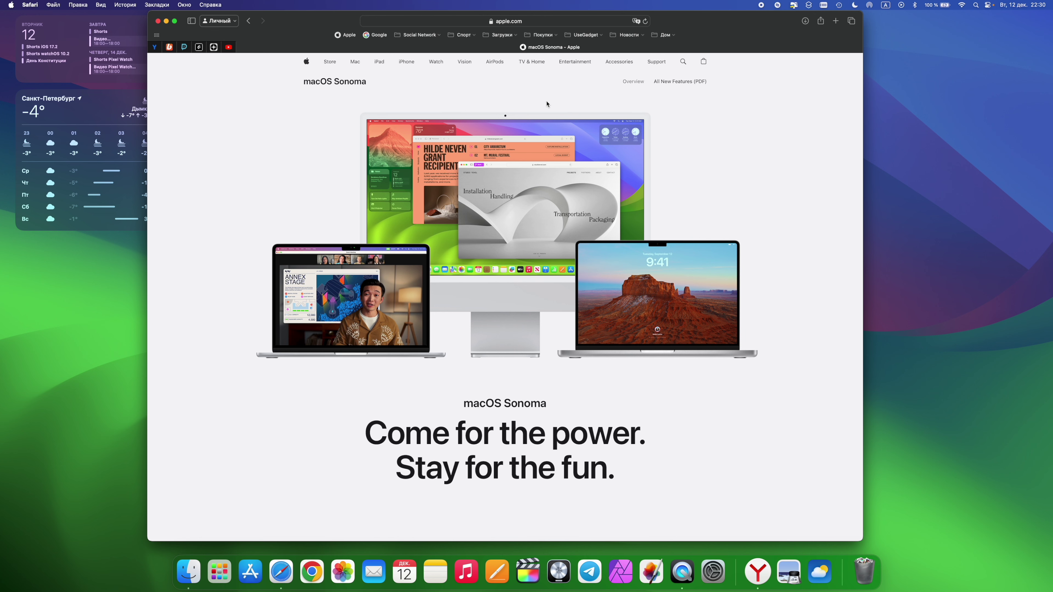
{"action": "scroll", "coordinate": [589, 177], "scroll_direction": "down", "scroll_amount": 20}
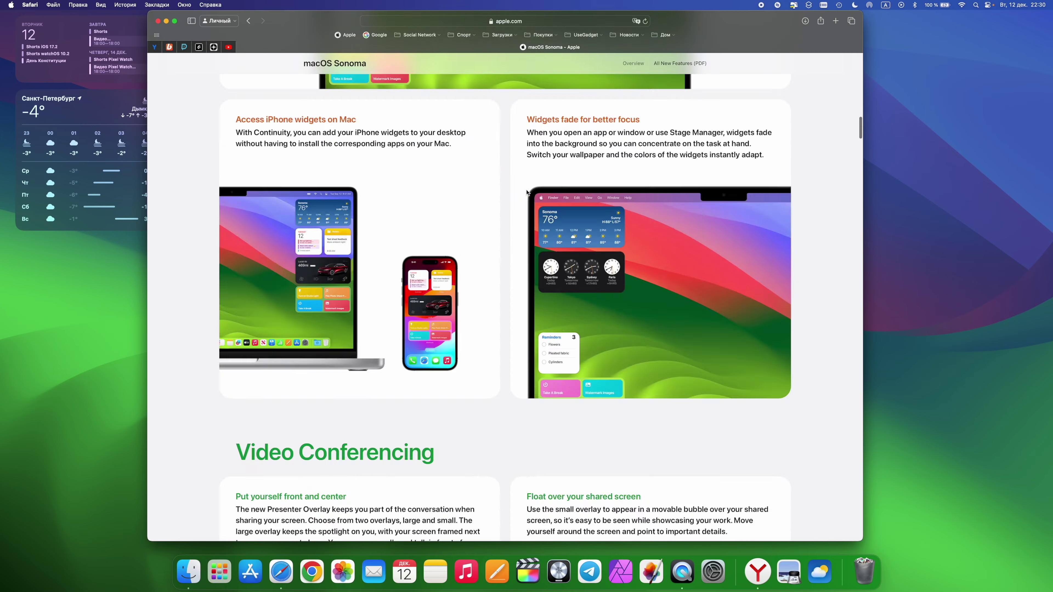
{"action": "scroll", "coordinate": [516, 220], "scroll_direction": "up", "scroll_amount": 20}
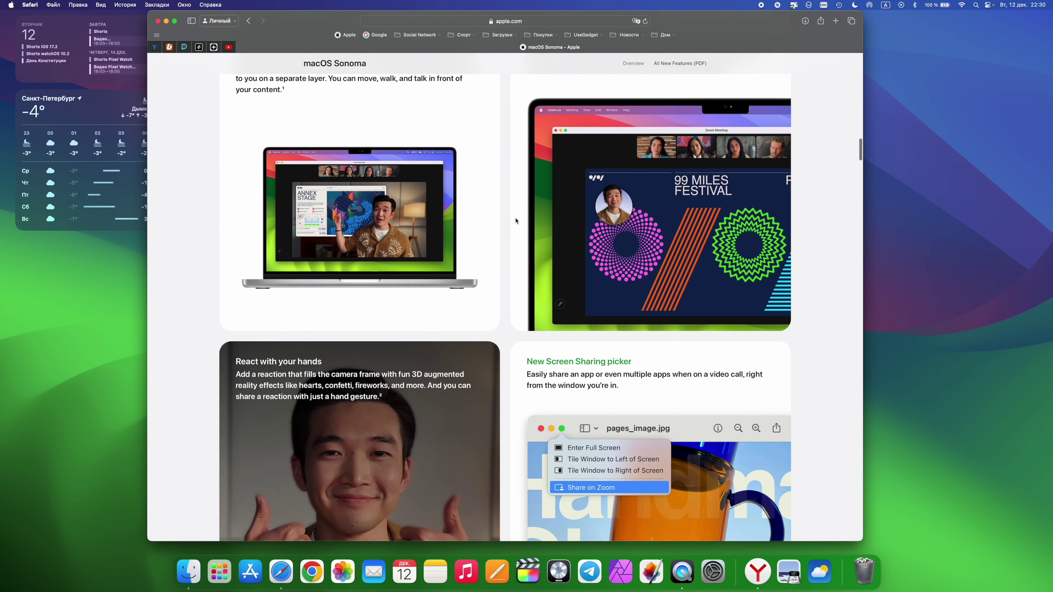
{"action": "scroll", "coordinate": [516, 221], "scroll_direction": "up", "scroll_amount": 10}
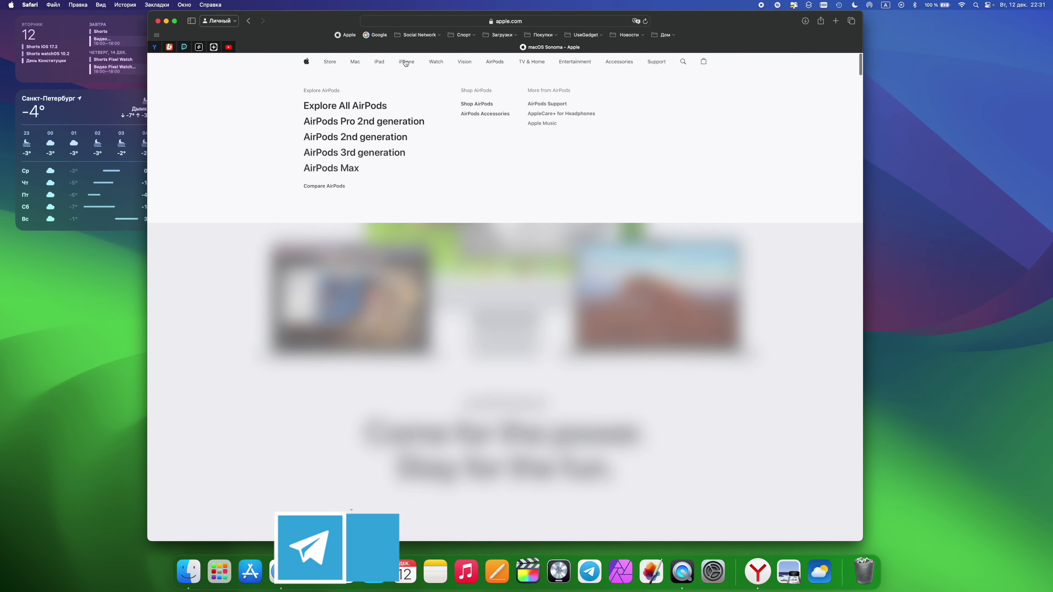
{"action": "mouse_move", "coordinate": [406, 62]}
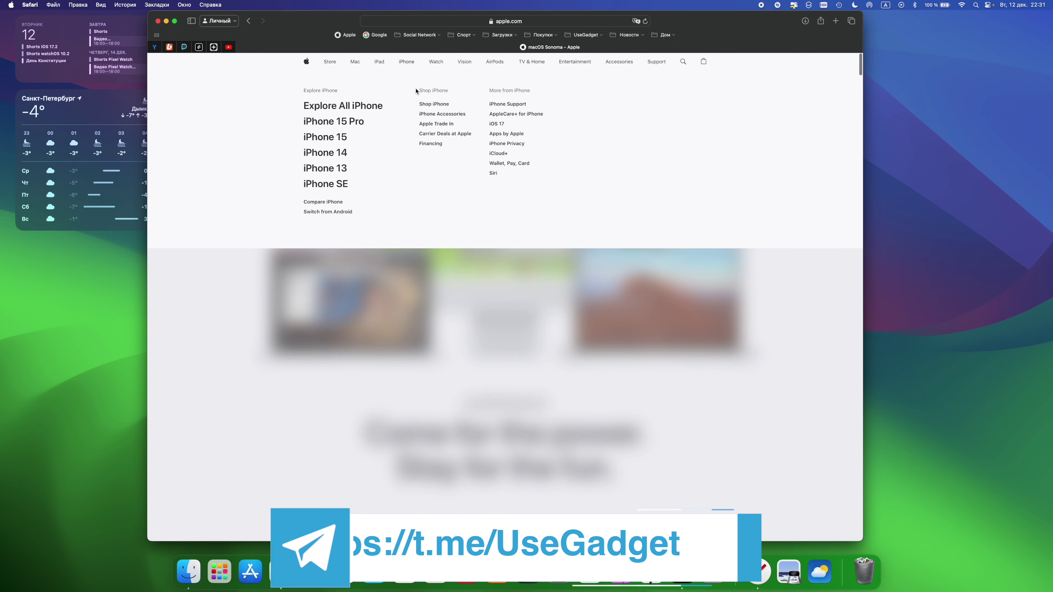
{"action": "mouse_move", "coordinate": [355, 62]}
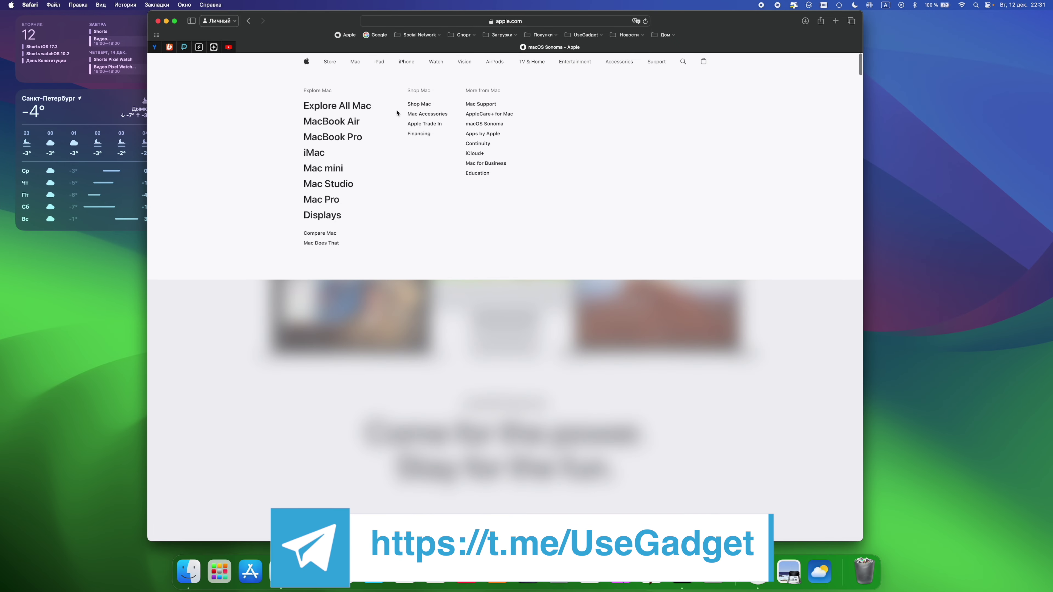